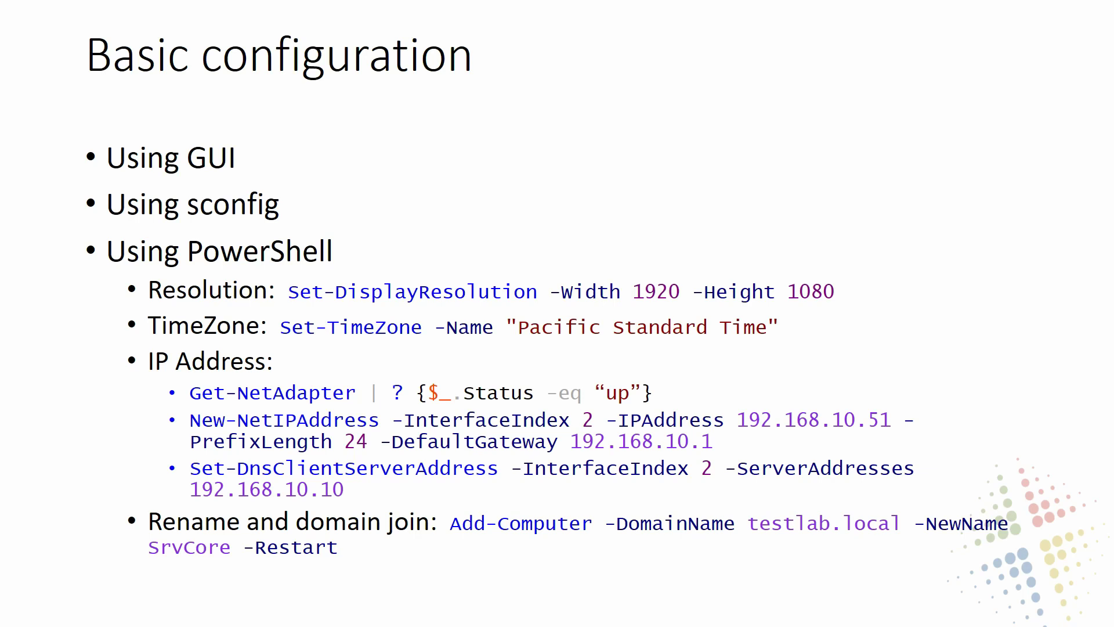
End the slide show after the Basic configuration slide
key("Right")
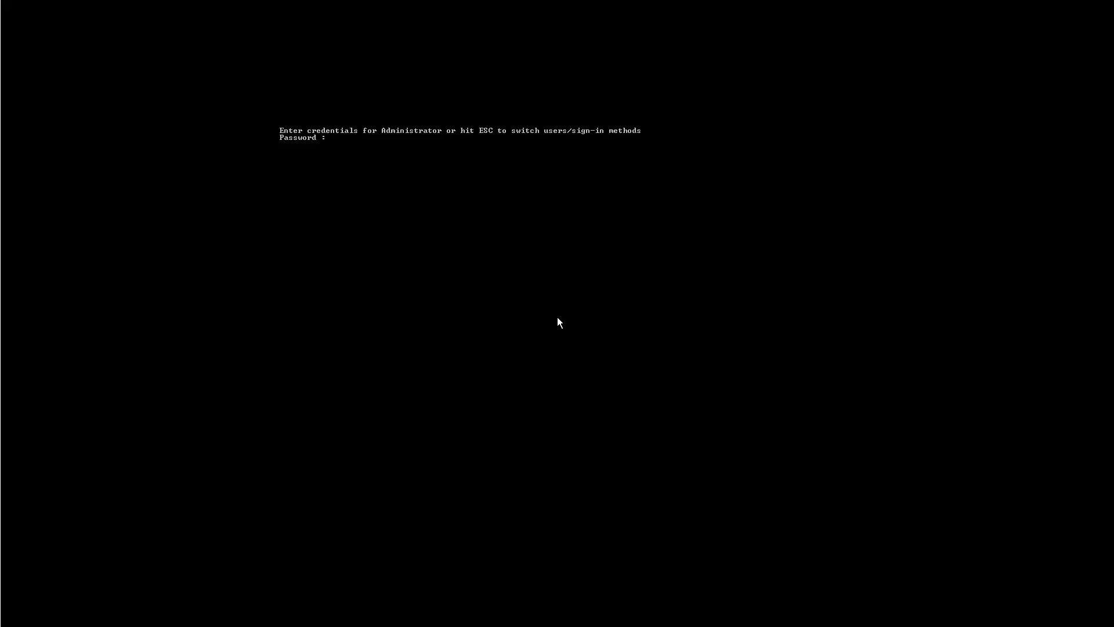
Sign in as Administrator with the account password and reposition the command prompt window
type("********")
key("Return")
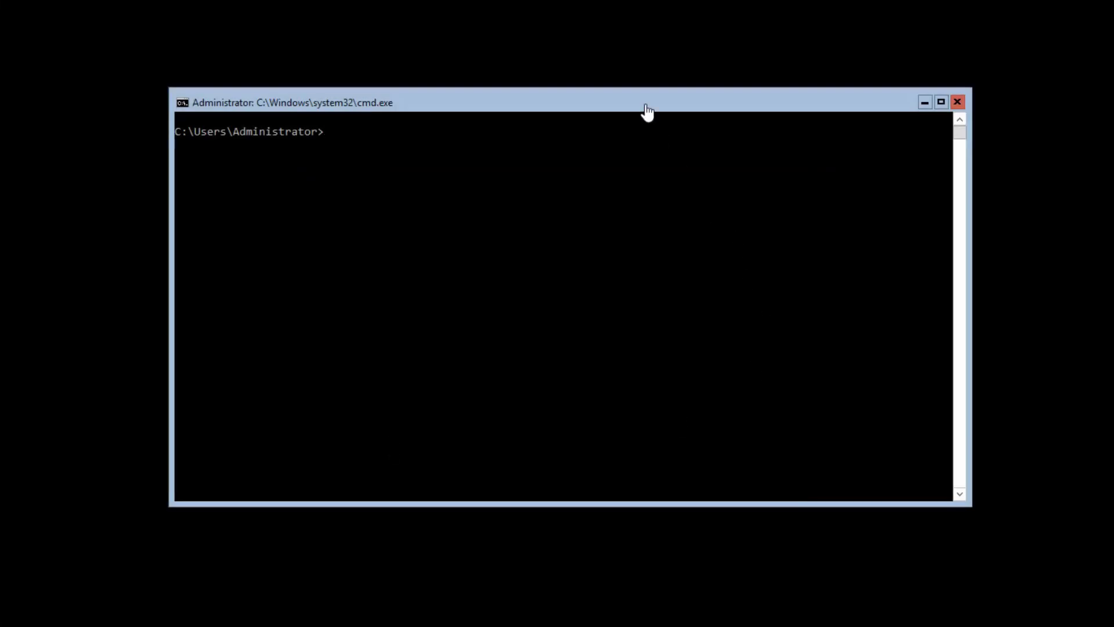
mouse_move(646, 104)
left_mouse_down()
mouse_move(626, 85)
mouse_move(532, 110)
mouse_move(722, 102)
mouse_move(772, 177)
mouse_move(666, 213)
mouse_move(544, 157)
mouse_move(679, 123)
mouse_move(642, 124)
left_mouse_up()
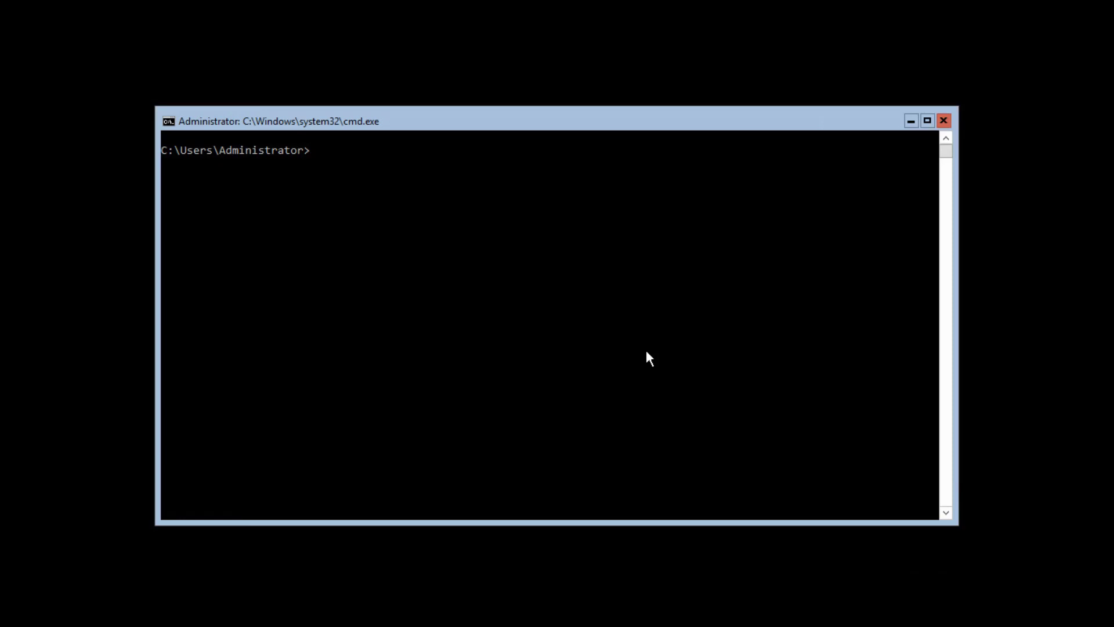
Start PowerShell and run Set-DisplayResolution -Width 1920 -Height 1080
type("powershell")
key("Return")
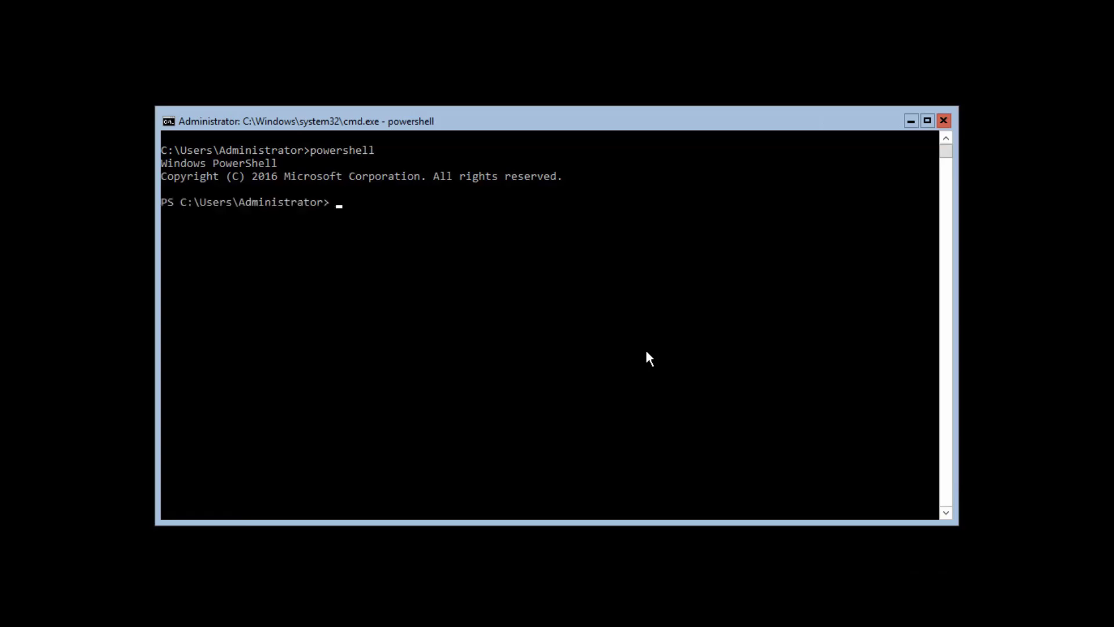
type("set-p")
key("BackSpace")
type("displayre")
key("Tab")
type("-Width")
type(" 108")
key("BackSpace")
key("BackSpace")
type("920 ")
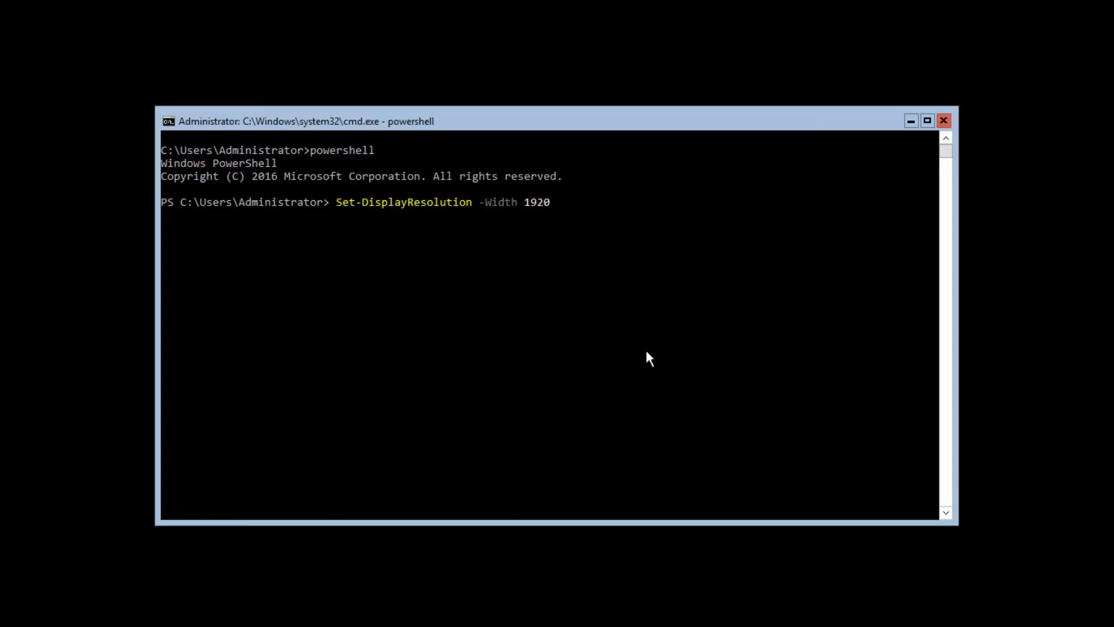
type("- hei")
key("BackSpace")
key("BackSpace")
key("BackSpace")
key("BackSpace")
key("BackSpace")
type("-Height 1080")
key("Return")
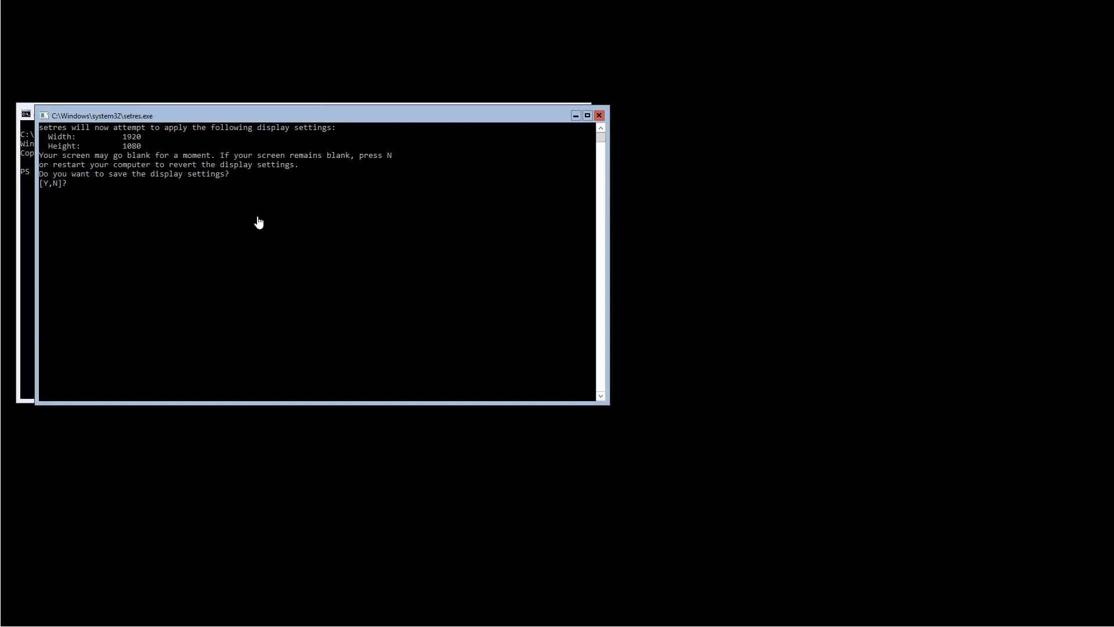
Accept saving the new display settings and exit PowerShell to the command prompt
key("y")
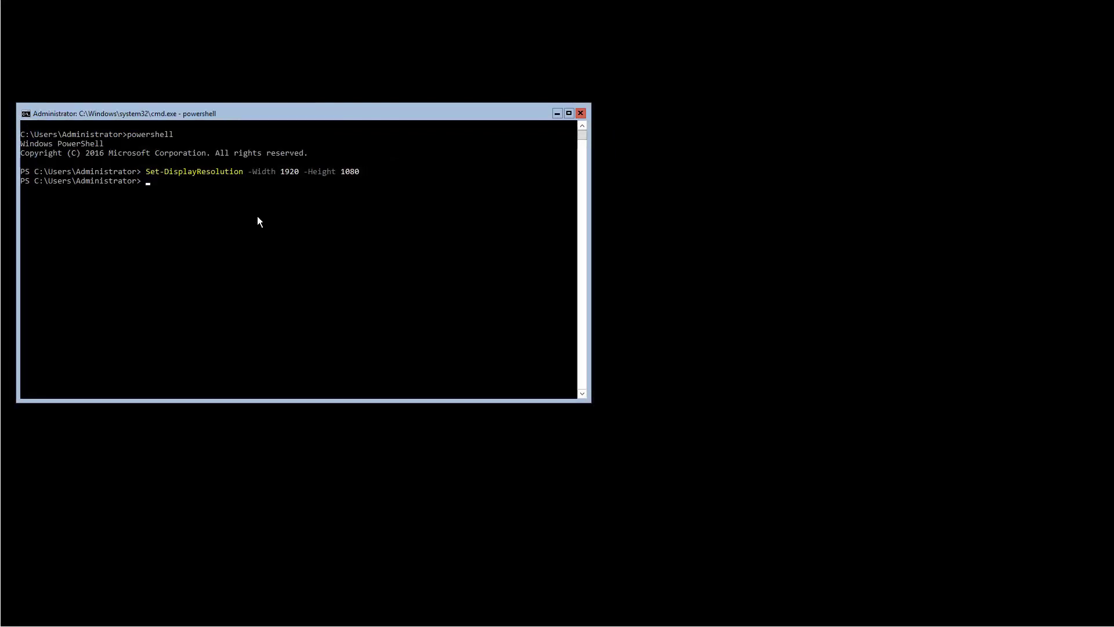
type("exit")
key("Return")
Maximize the console, set its font size to 36, and change to C:\ with cd\
double_click(334, 115)
left_click(7, 6)
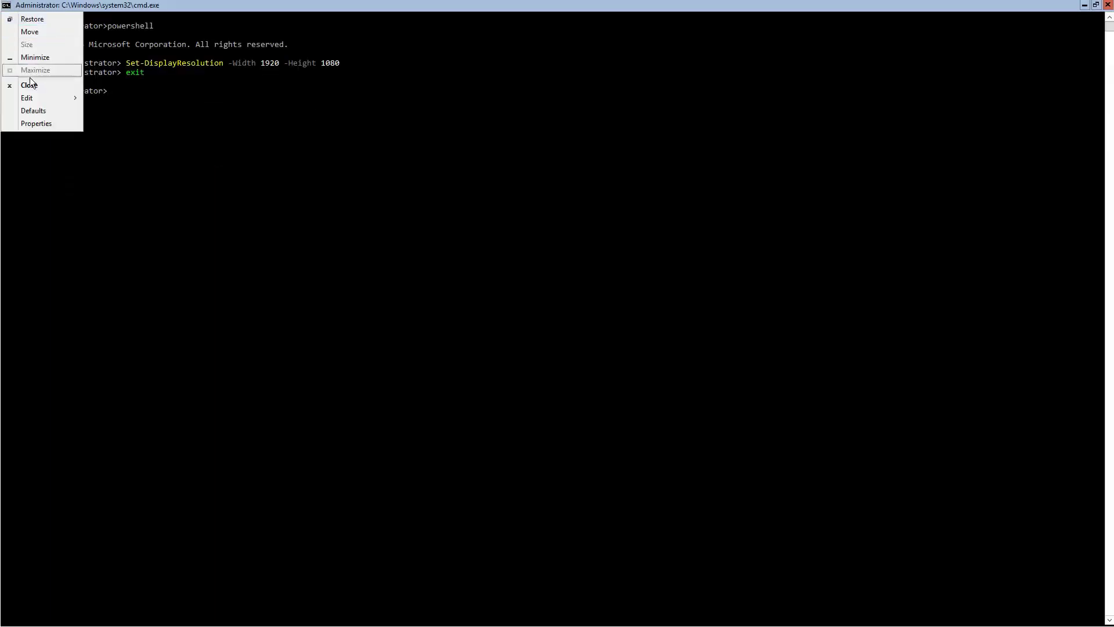
mouse_move(37, 95)
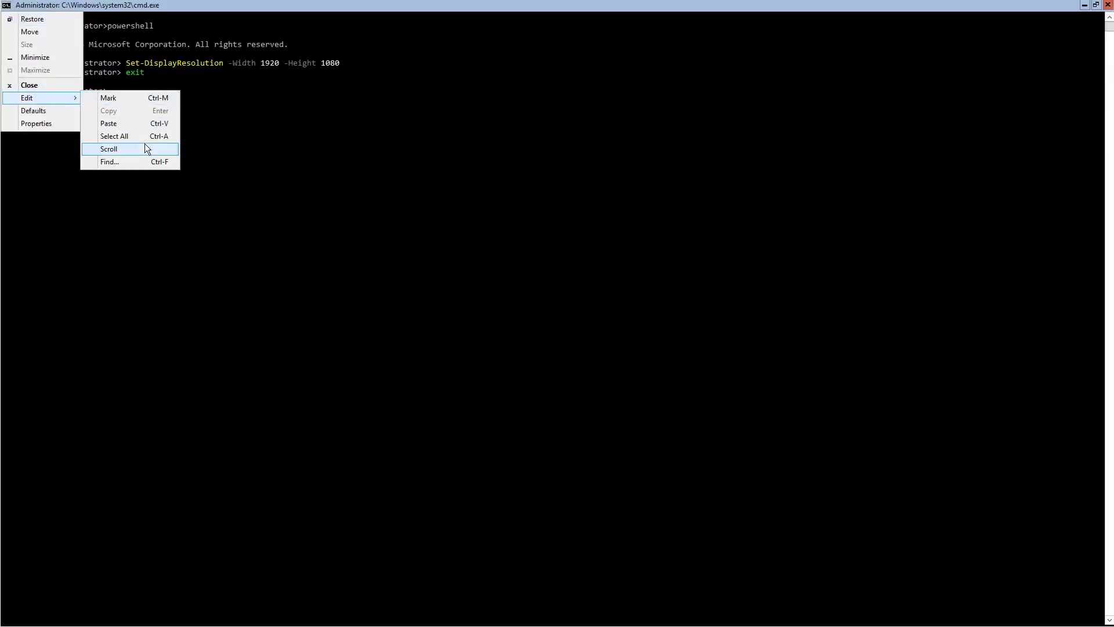
left_click(57, 123)
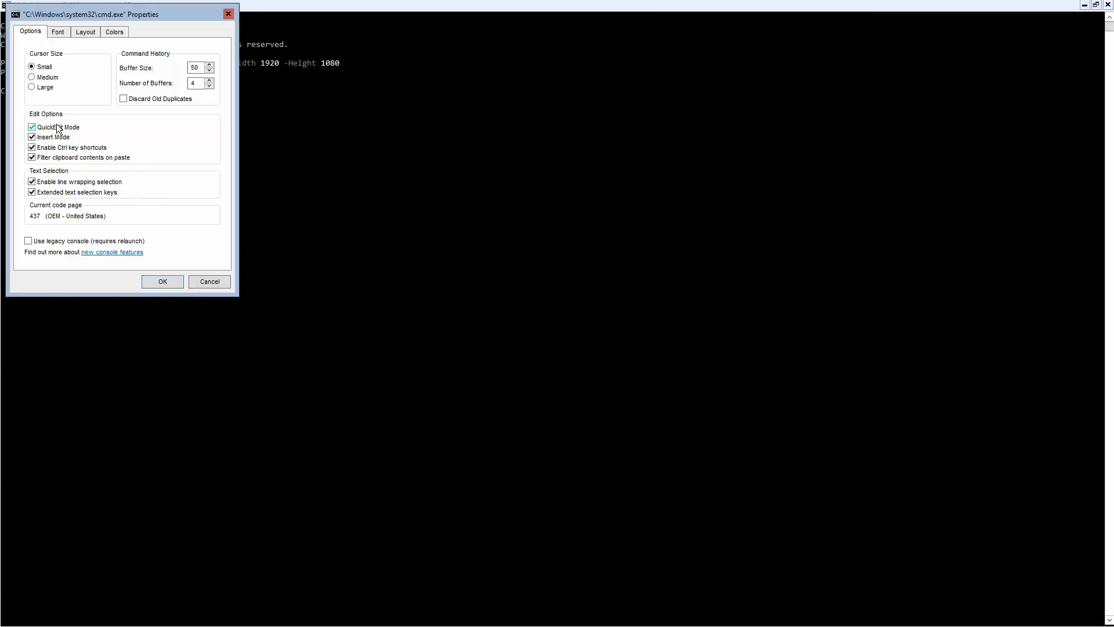
left_click(59, 33)
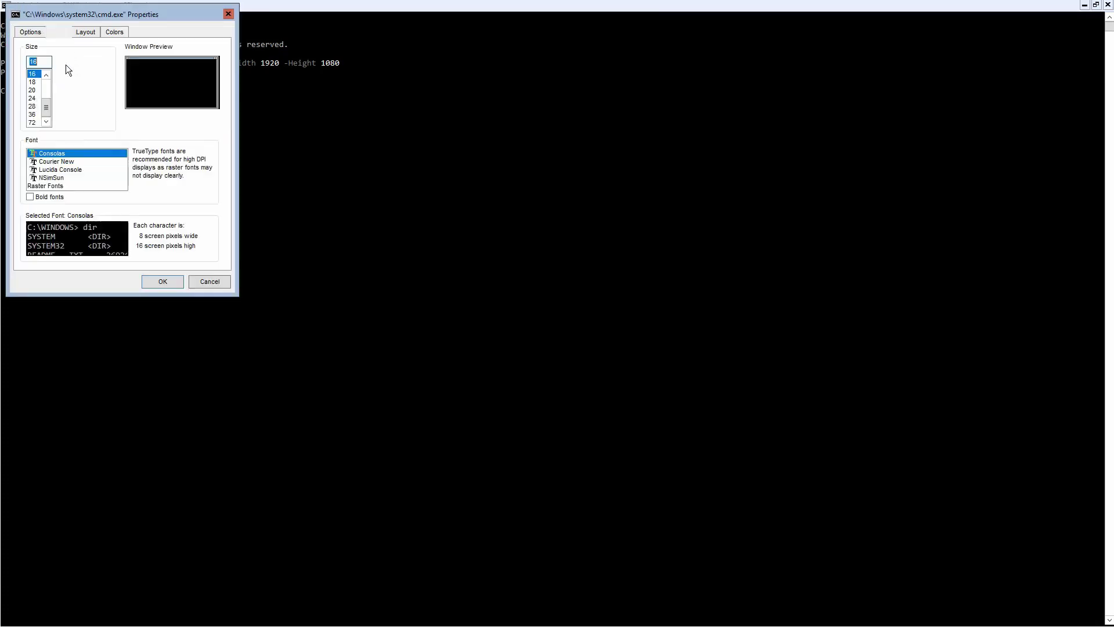
left_click(31, 114)
left_click(163, 282)
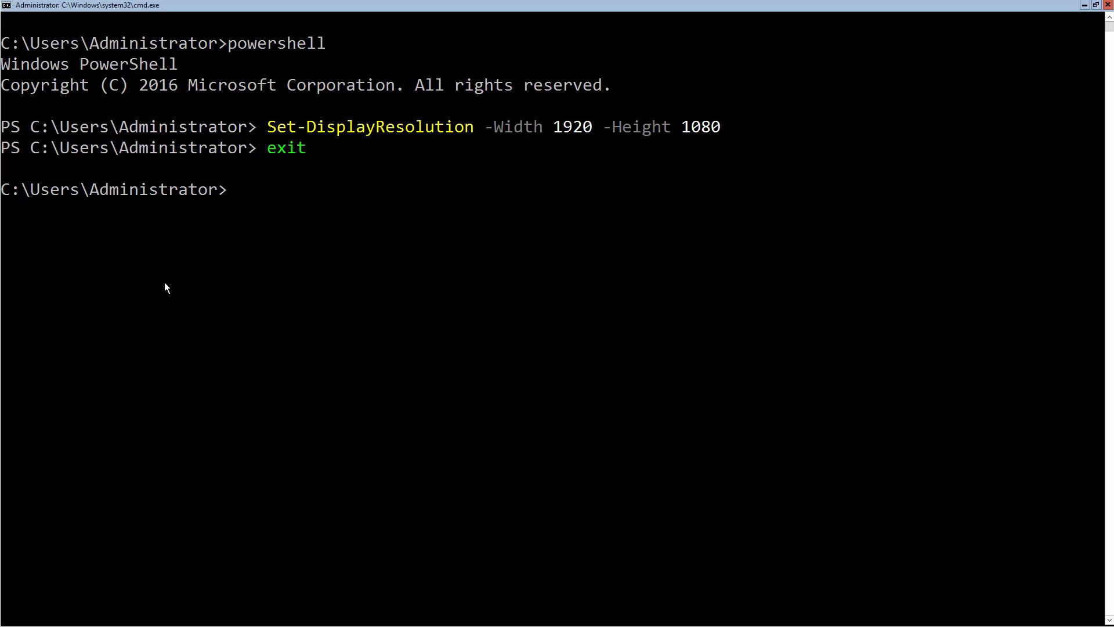
type("cd\\")
key("Return")
Launch sconfig, then exit it to the command line with option 15
type("sconfig")
key("Return")
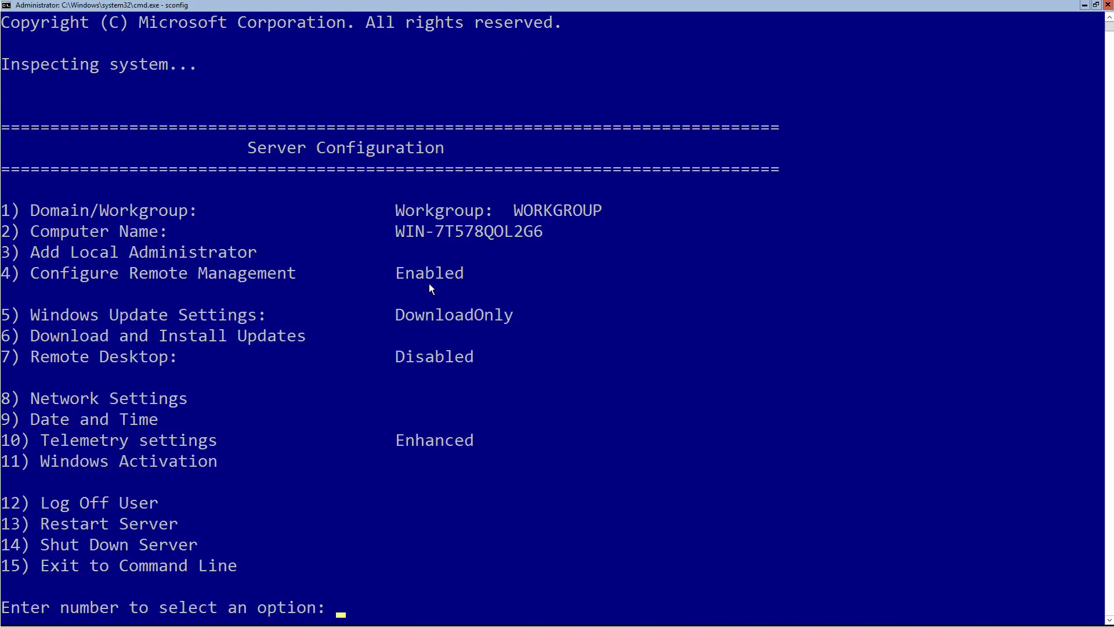
type("15")
key("Return")
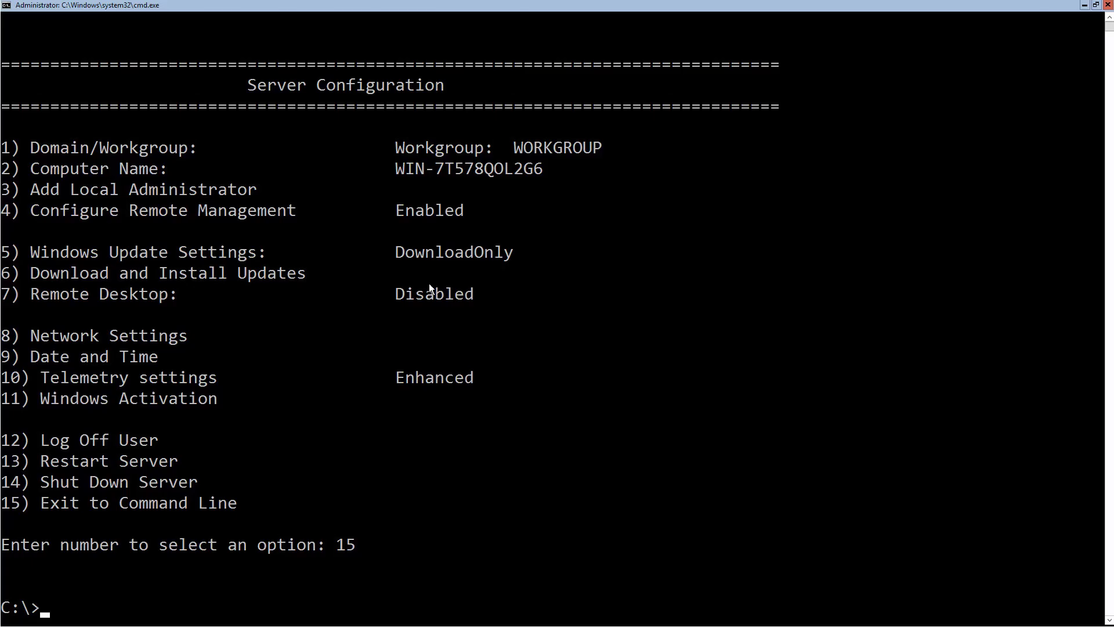
Rerun sconfig and highlight the Domain/Workgroup entry in its menu
type("sconfg")
key("BackSpace")
type("ig")
key("Return")
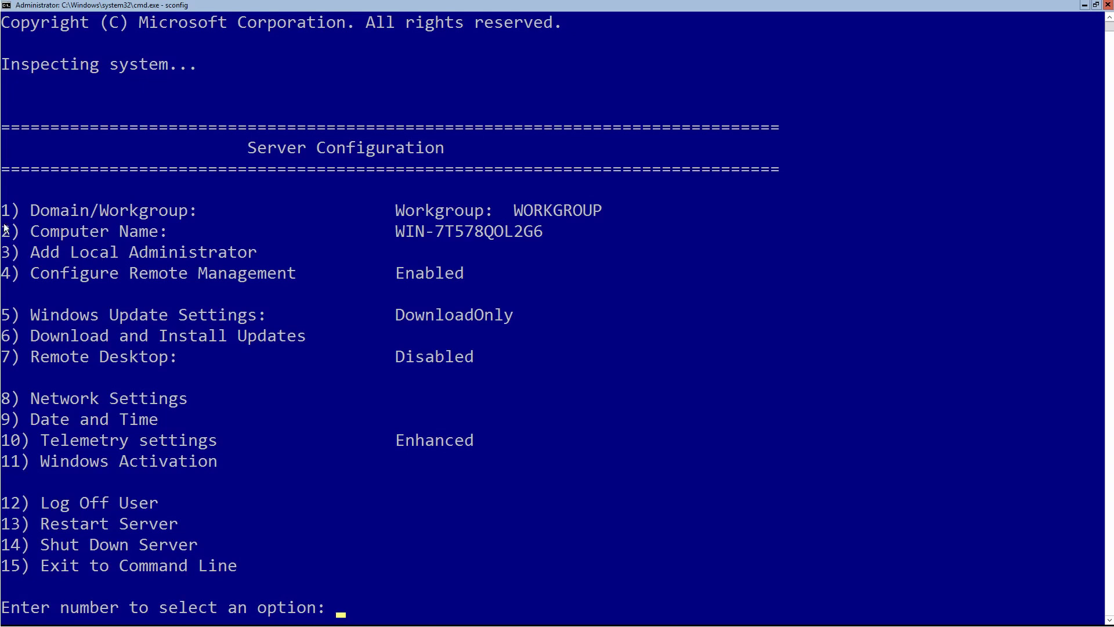
left_click_drag(3, 210, 178, 207)
left_click_drag(38, 232, 215, 235)
left_click_drag(118, 251, 228, 253)
left_click_drag(143, 273, 185, 277)
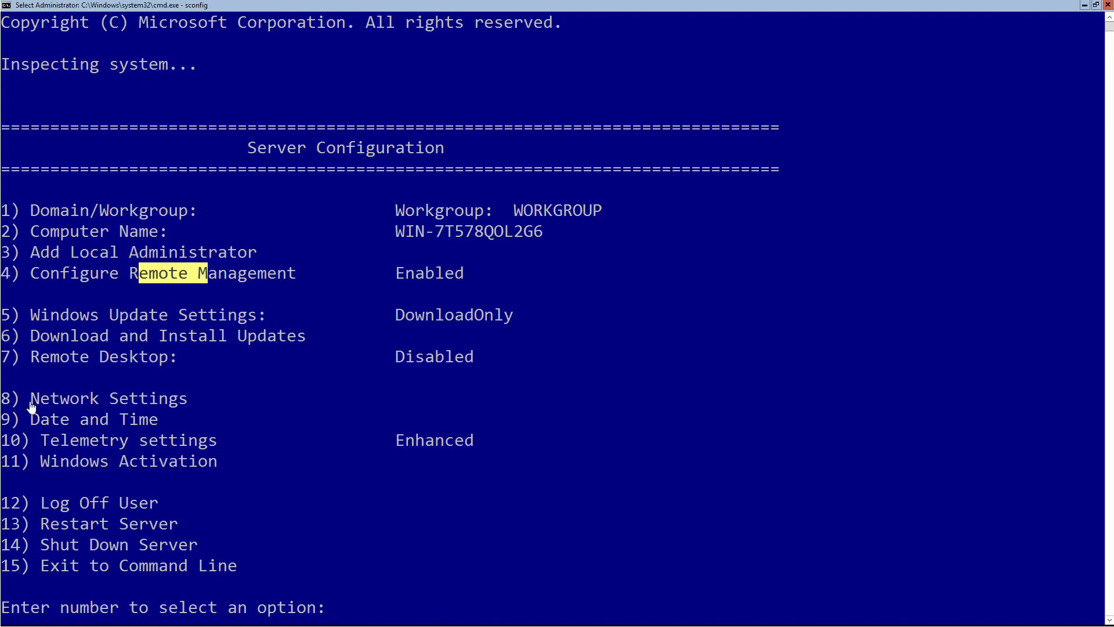
left_click_drag(30, 423, 163, 420)
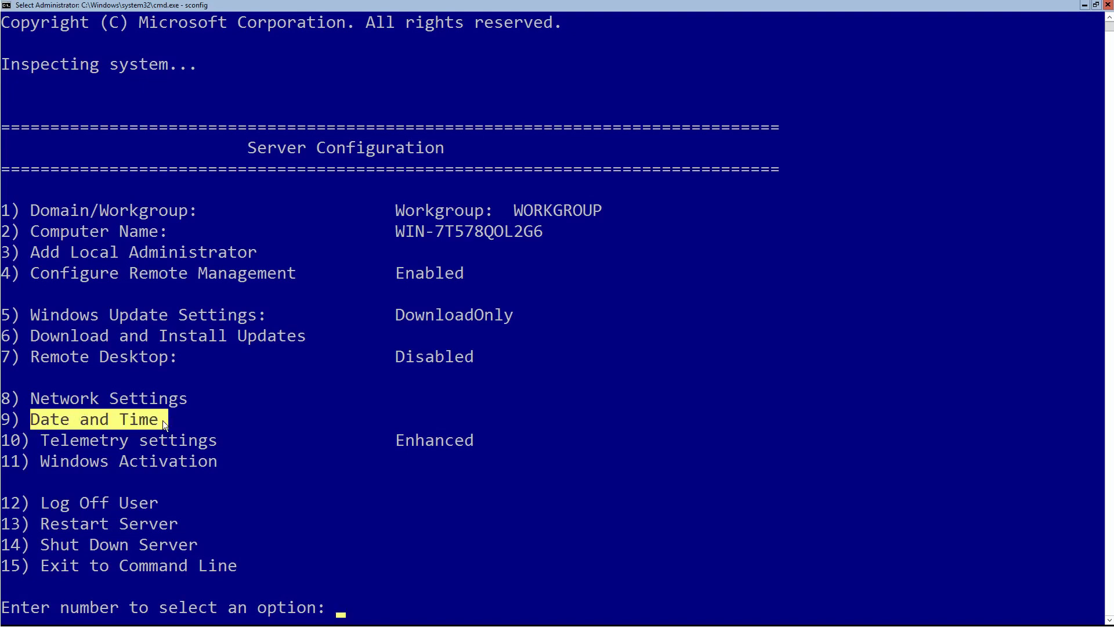
left_click_drag(30, 398, 179, 399)
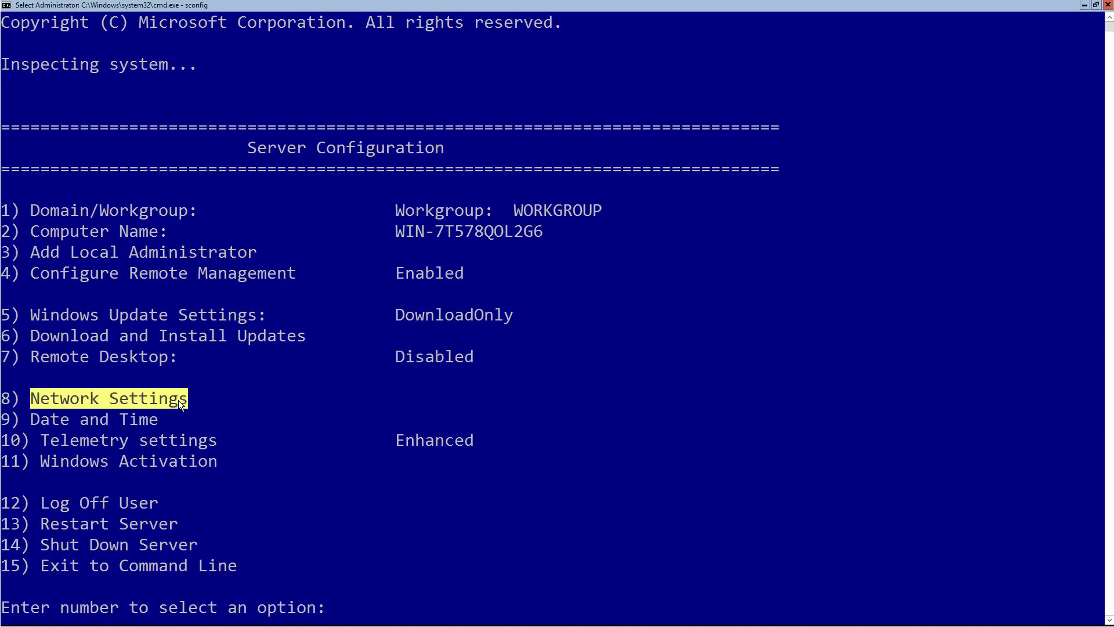
left_click_drag(35, 211, 186, 238)
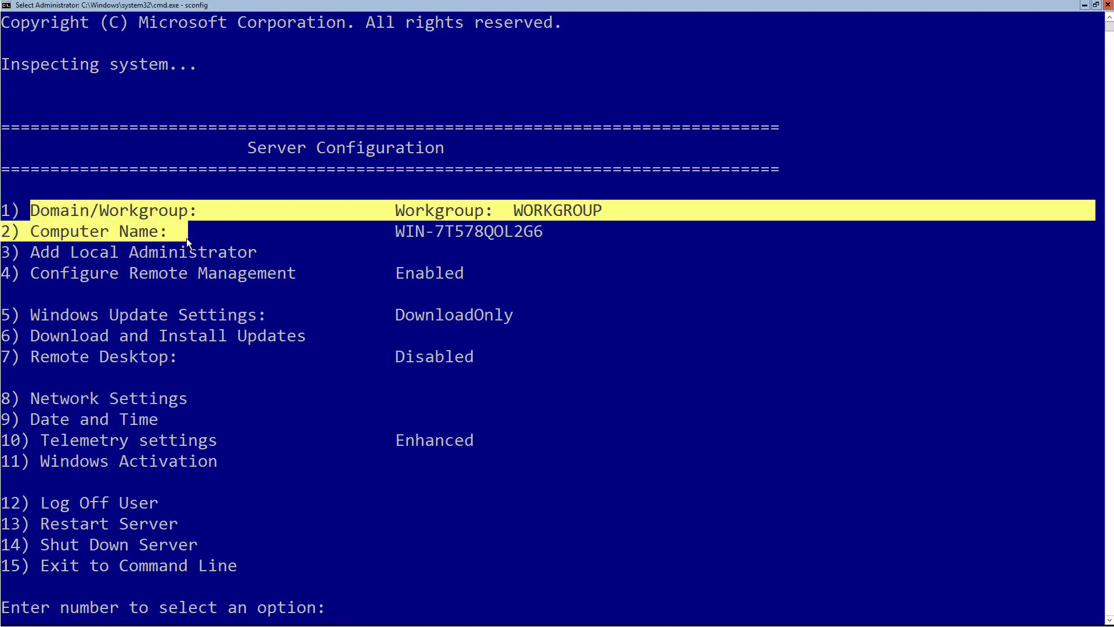
left_click(46, 418)
left_click_drag(31, 421, 156, 420)
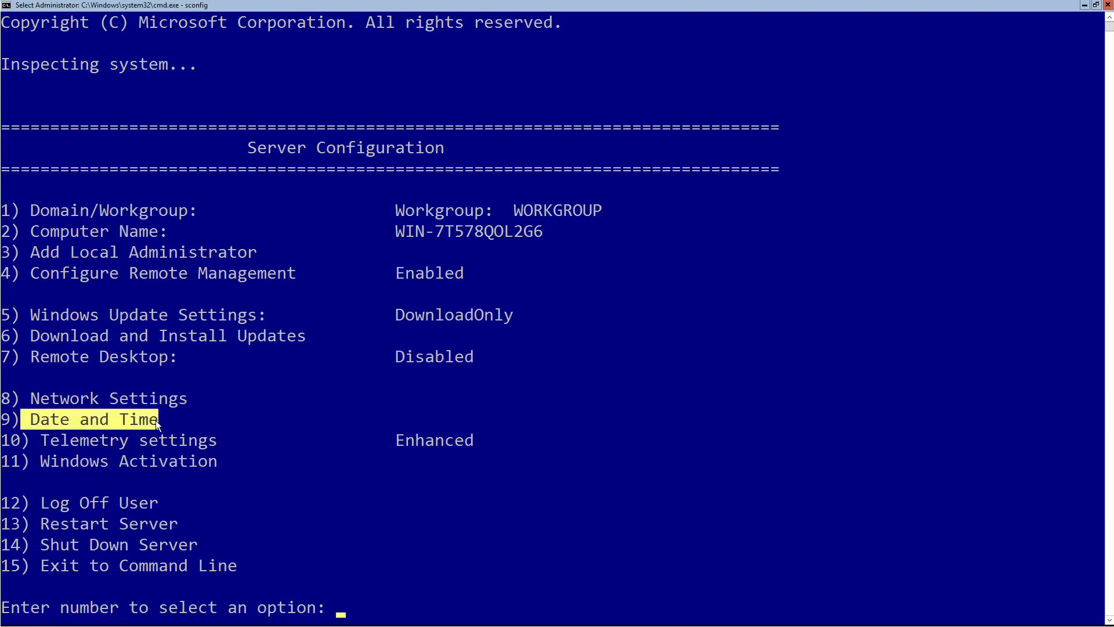
left_click(6, 420)
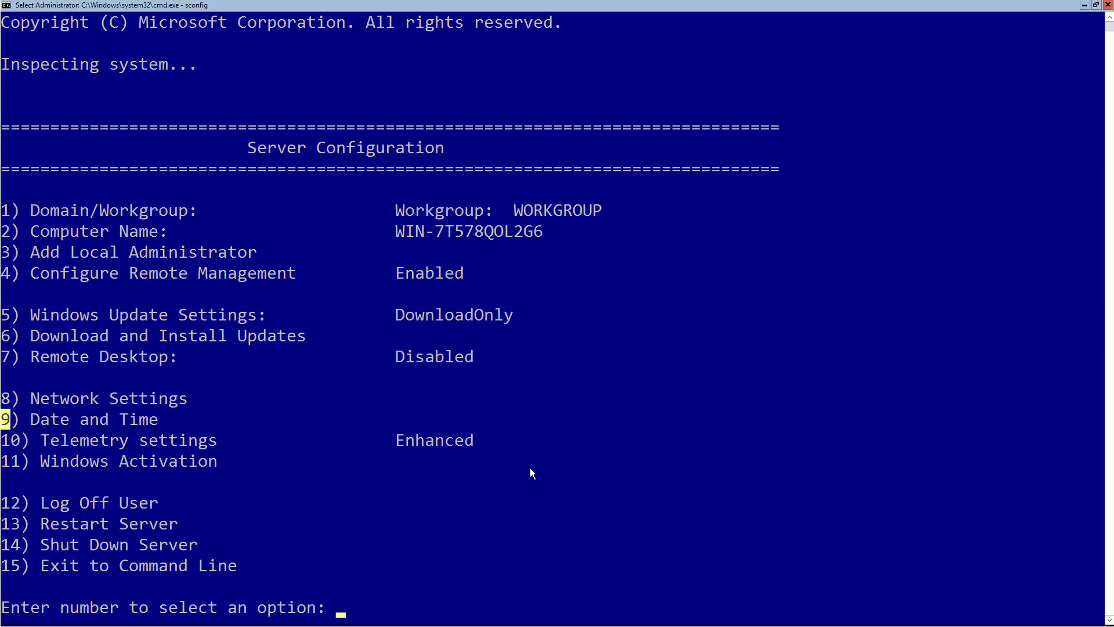
type("9")
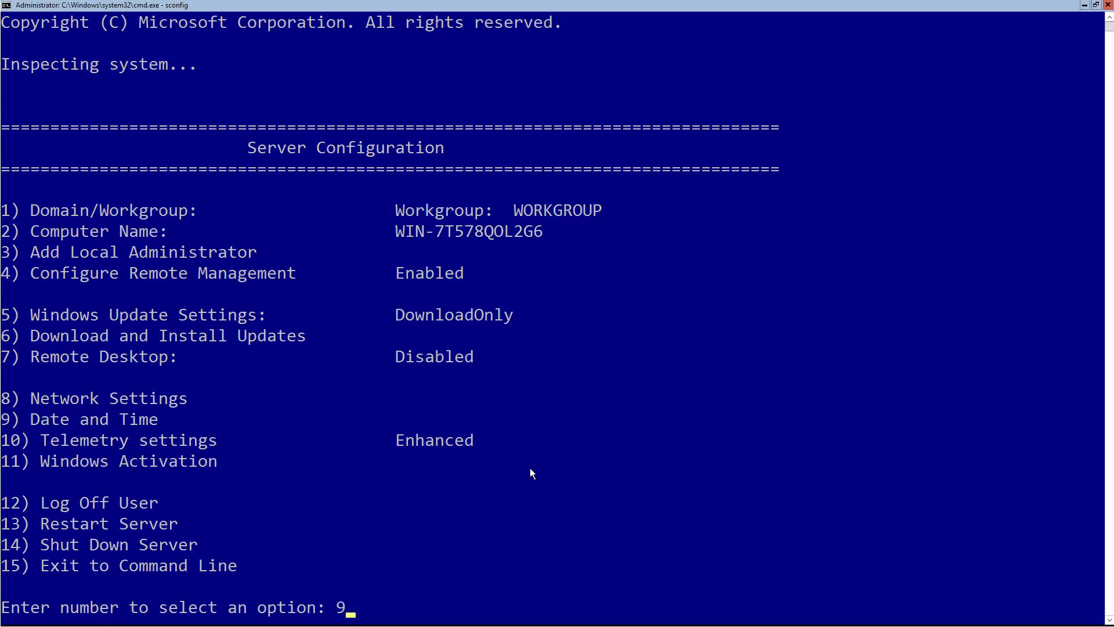
Open Date and Time via option 9 and bring up the time zone settings
key("Return")
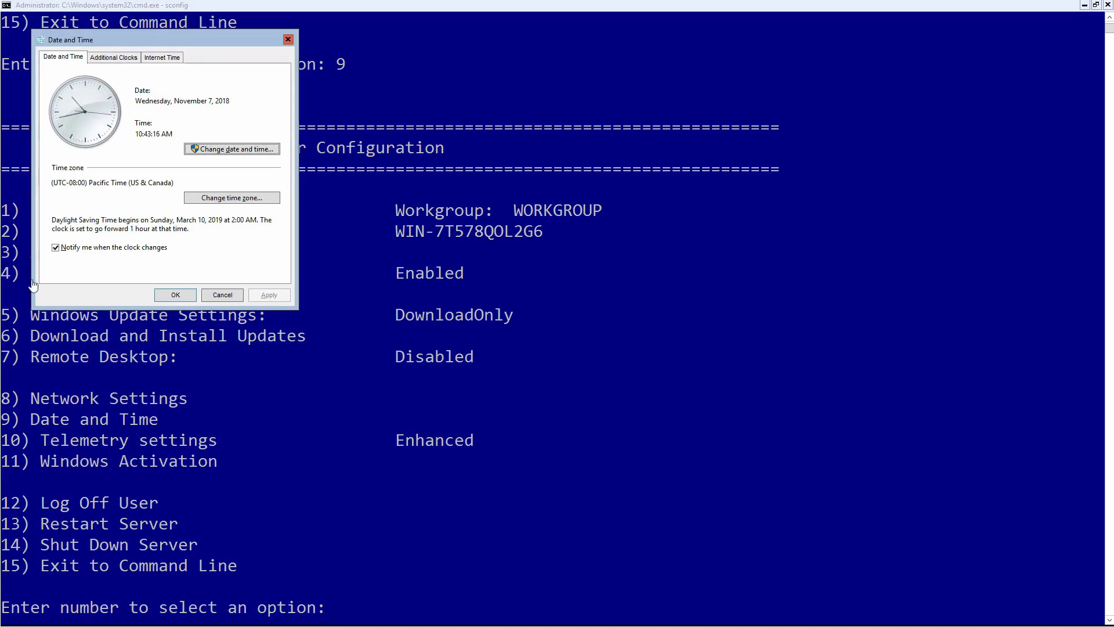
left_click(224, 198)
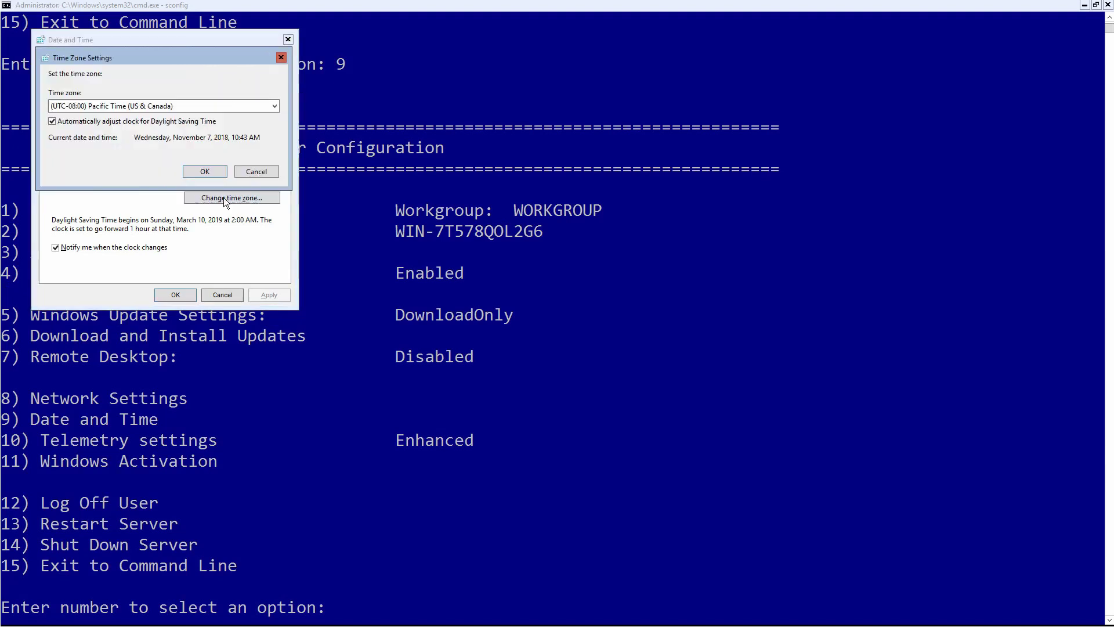
Browse the time zone list, keep Pacific Time (US & Canada), and confirm
left_click(251, 105)
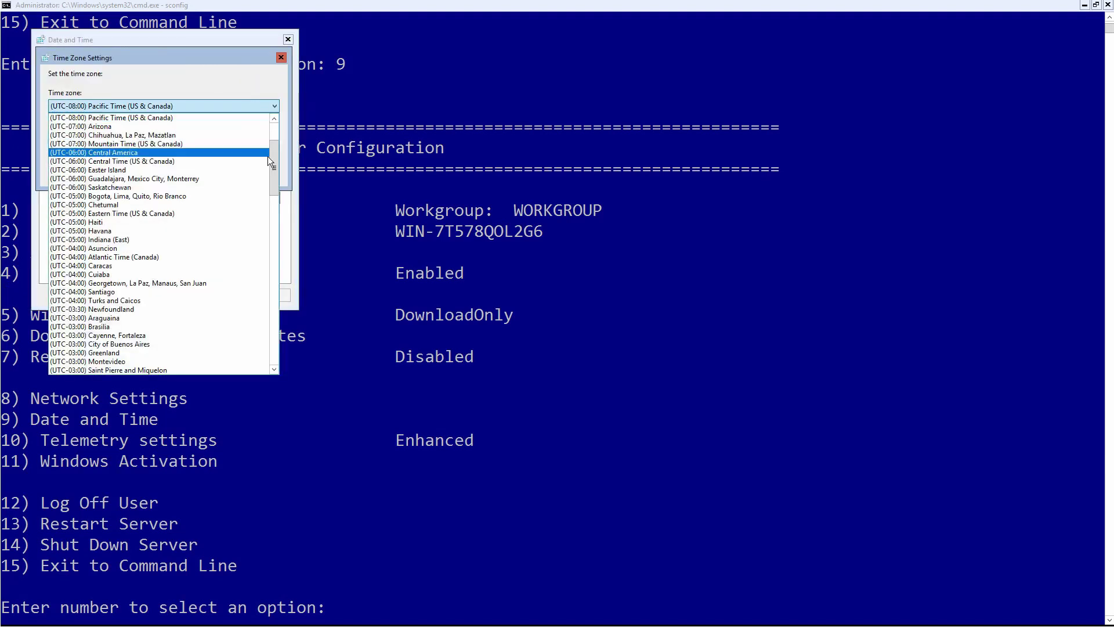
left_click_drag(274, 162, 256, 318)
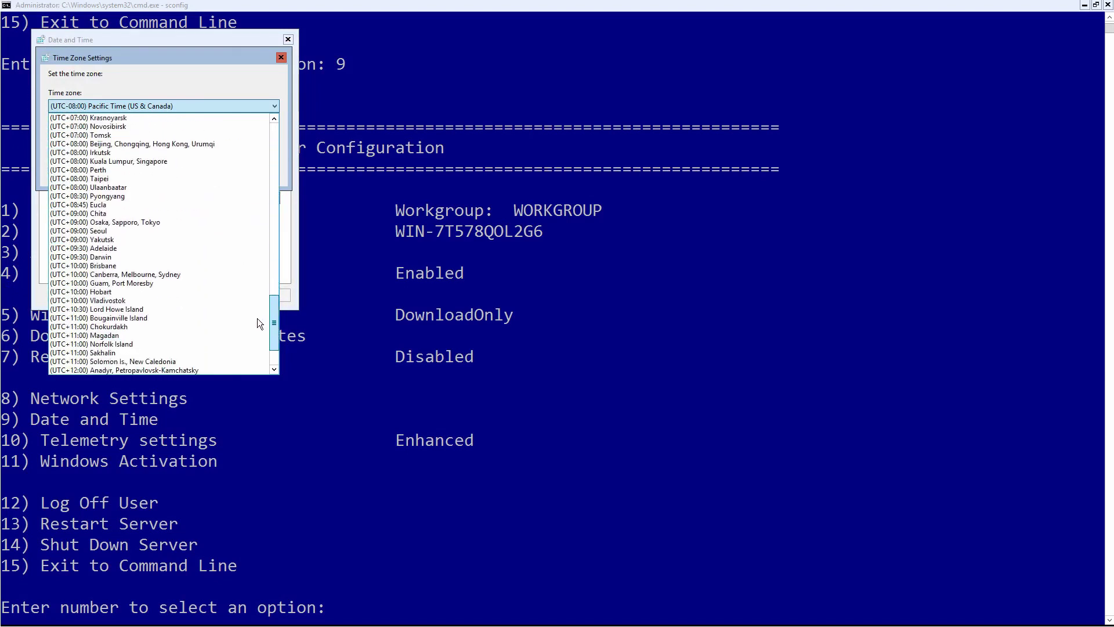
left_click(180, 64)
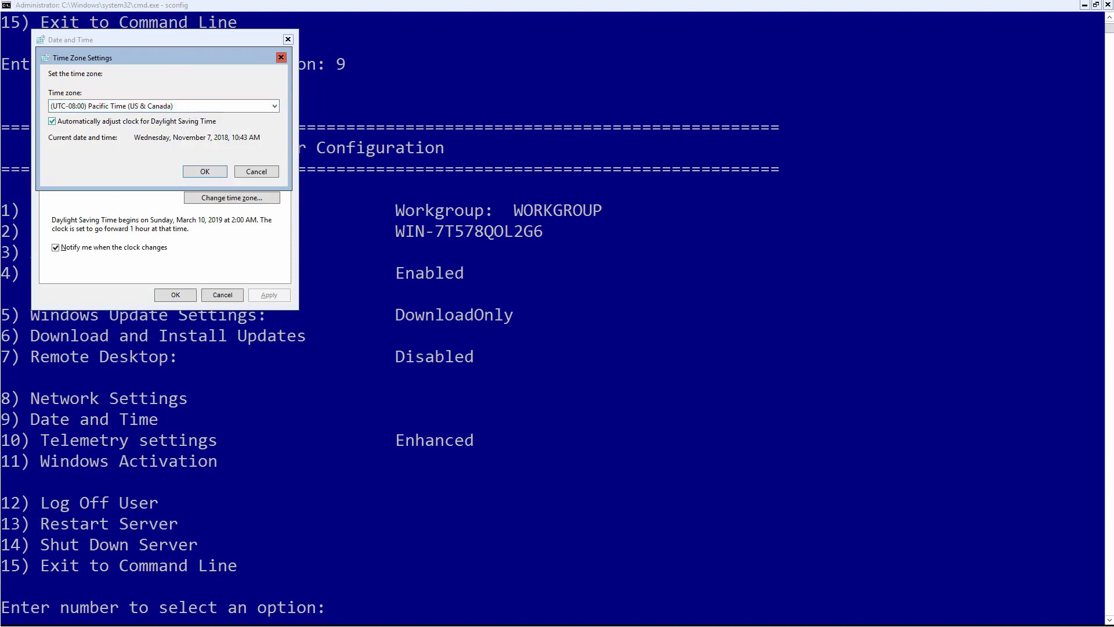
left_click(194, 171)
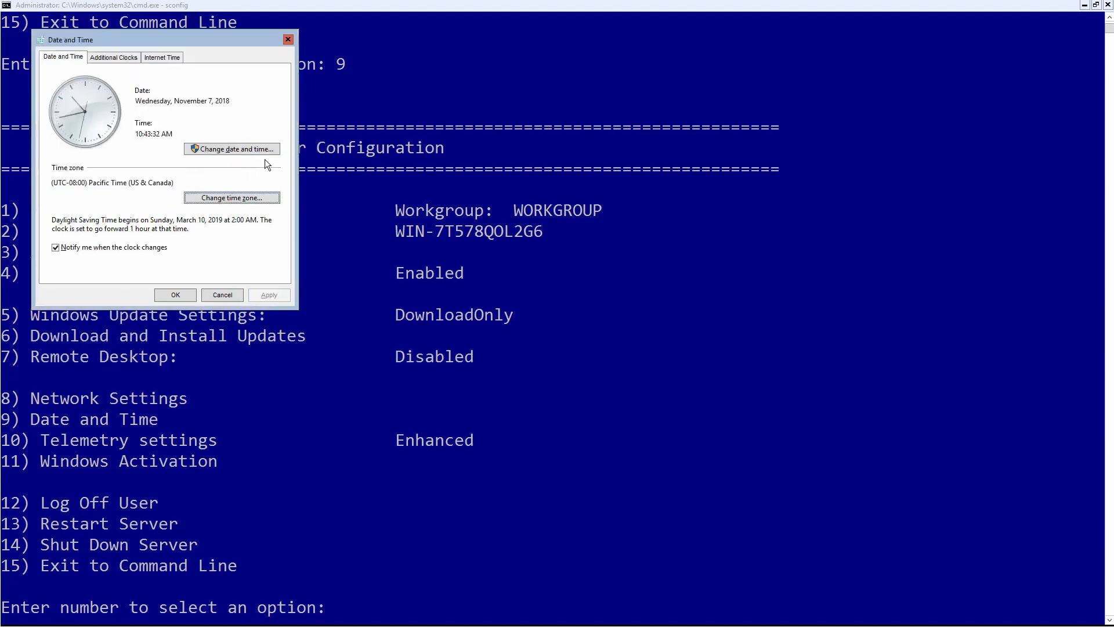
Check the date and clock without changes, view Internet Time sync, and close Date and Time
left_click(276, 149)
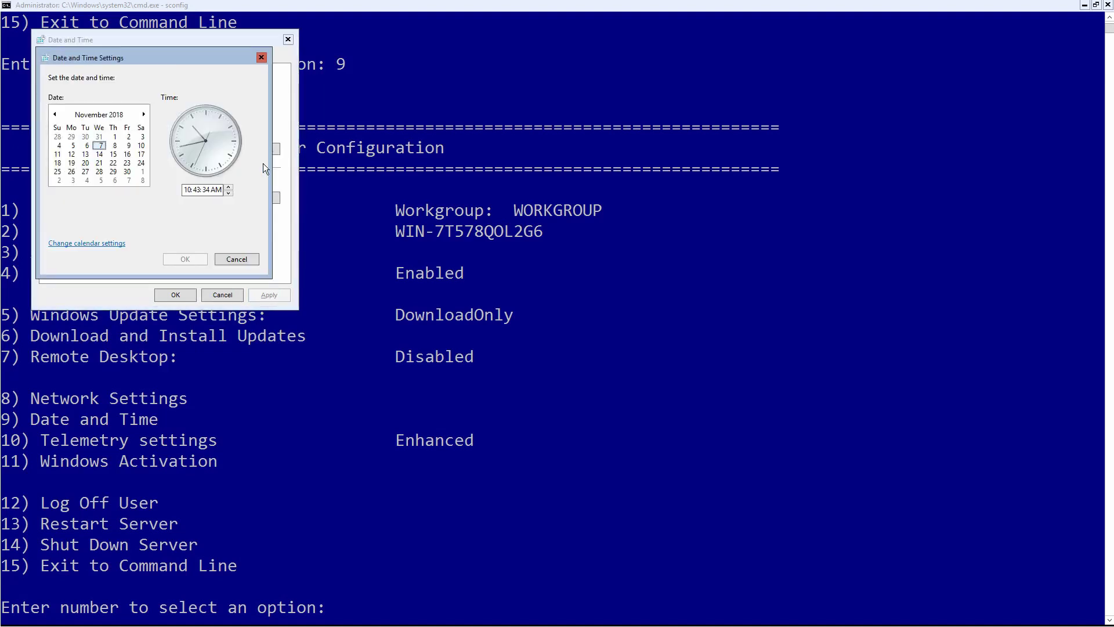
left_click(239, 258)
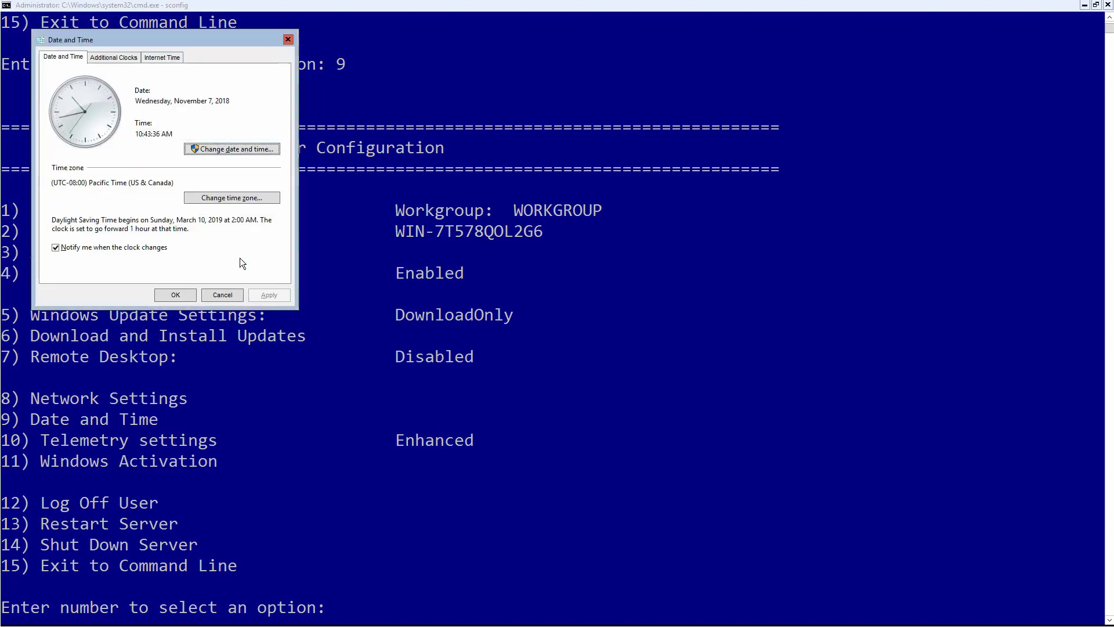
left_click(168, 58)
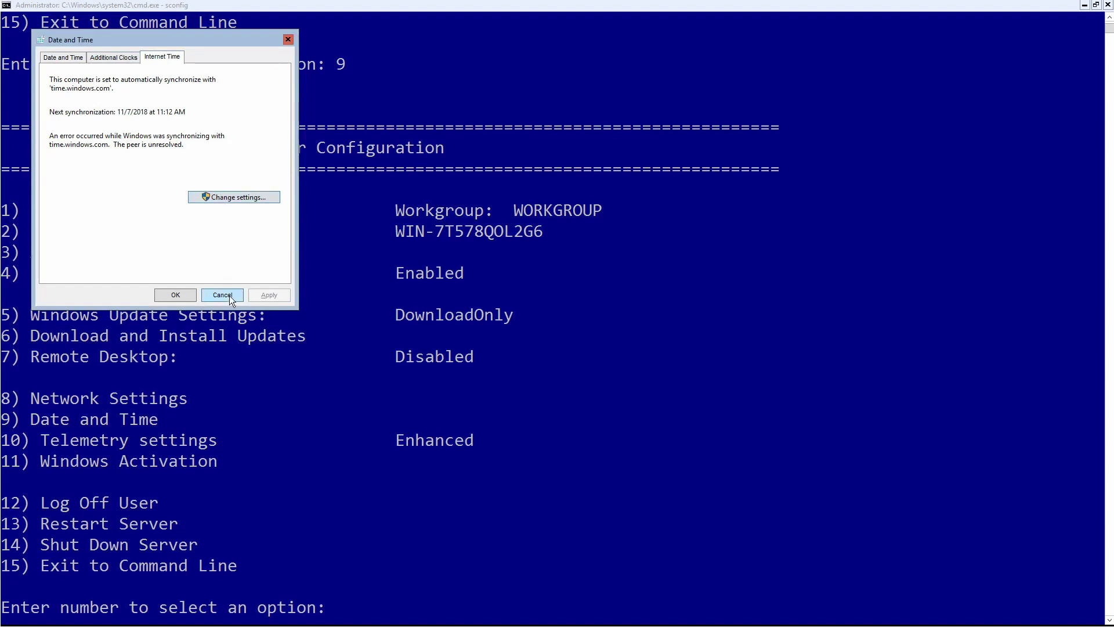
left_click(189, 296)
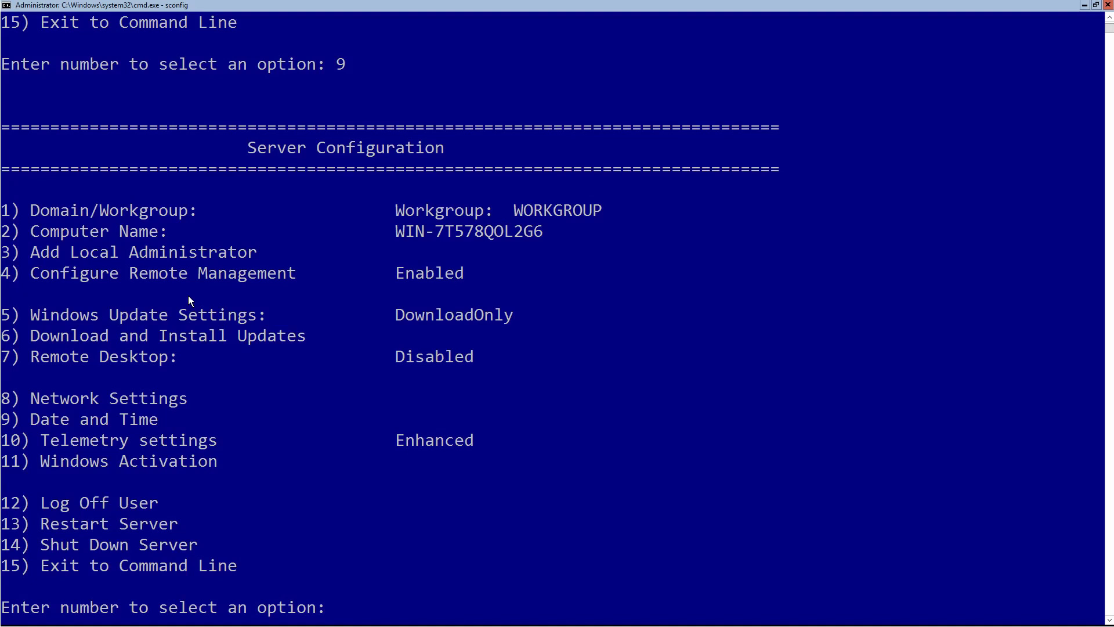
Highlight the Network Settings entry and enter option 8, correcting a mistyped 9
left_click_drag(183, 405, 2, 403)
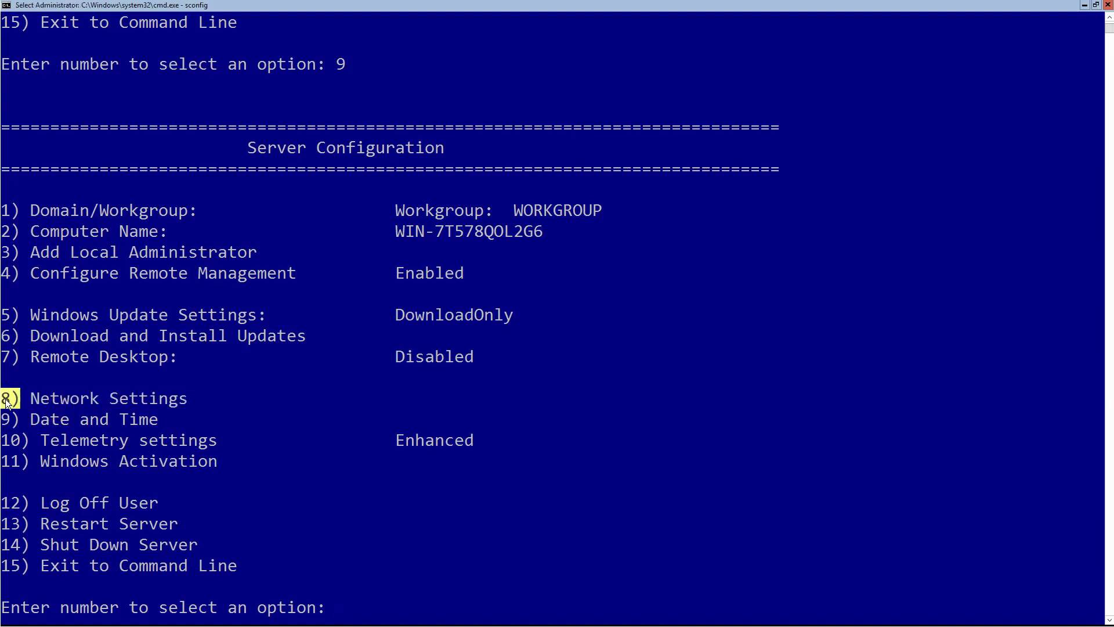
left_click_drag(5, 612, 313, 613)
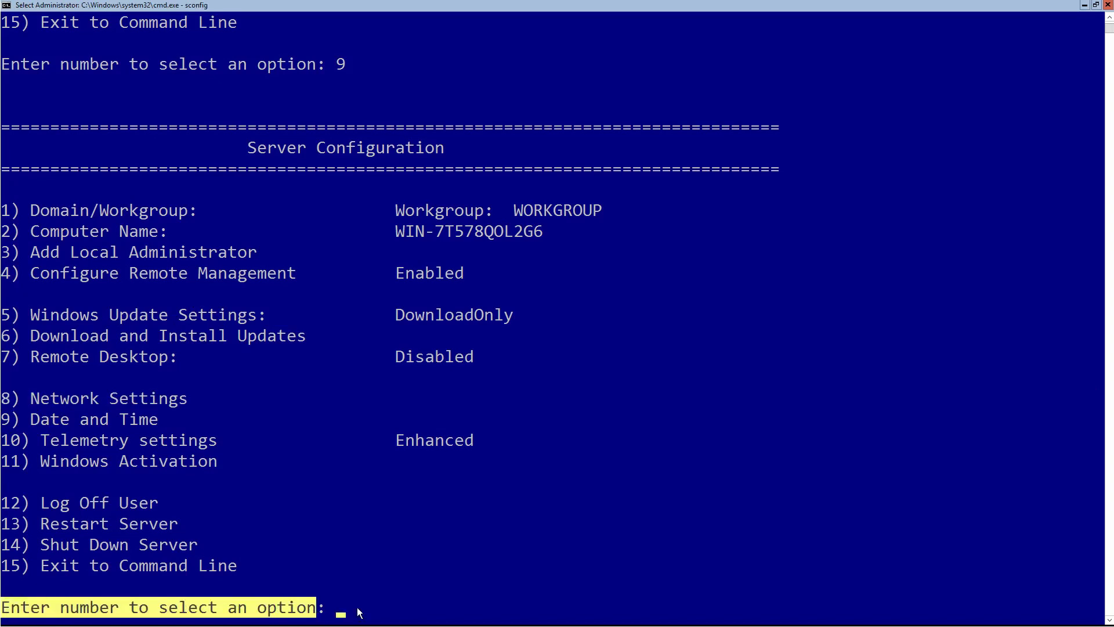
type("9")
key("BackSpace")
type("8")
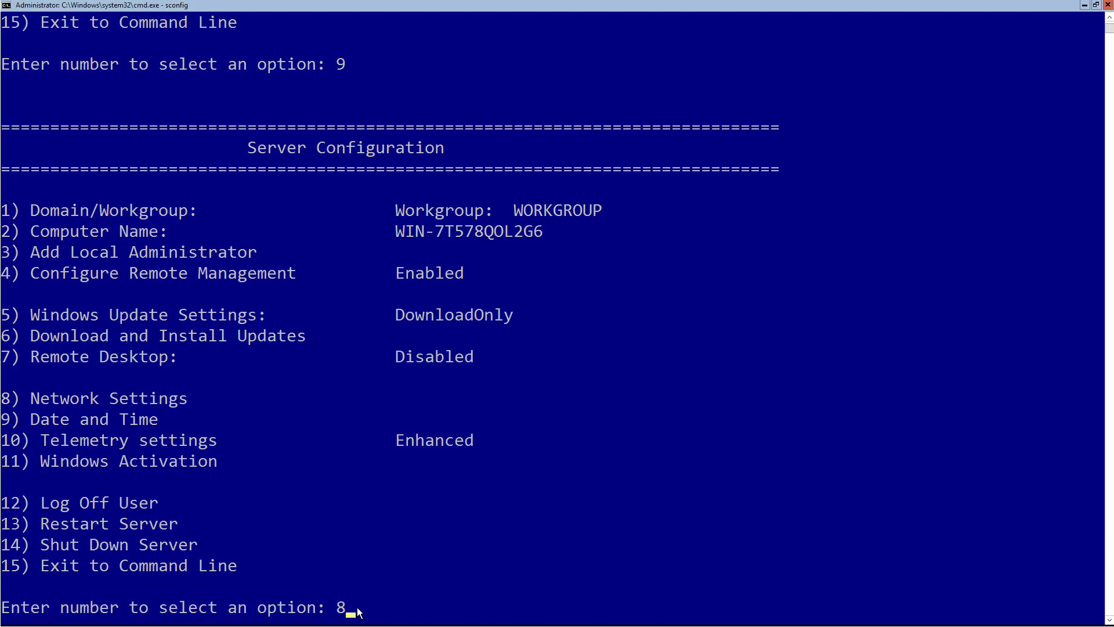
key("Return")
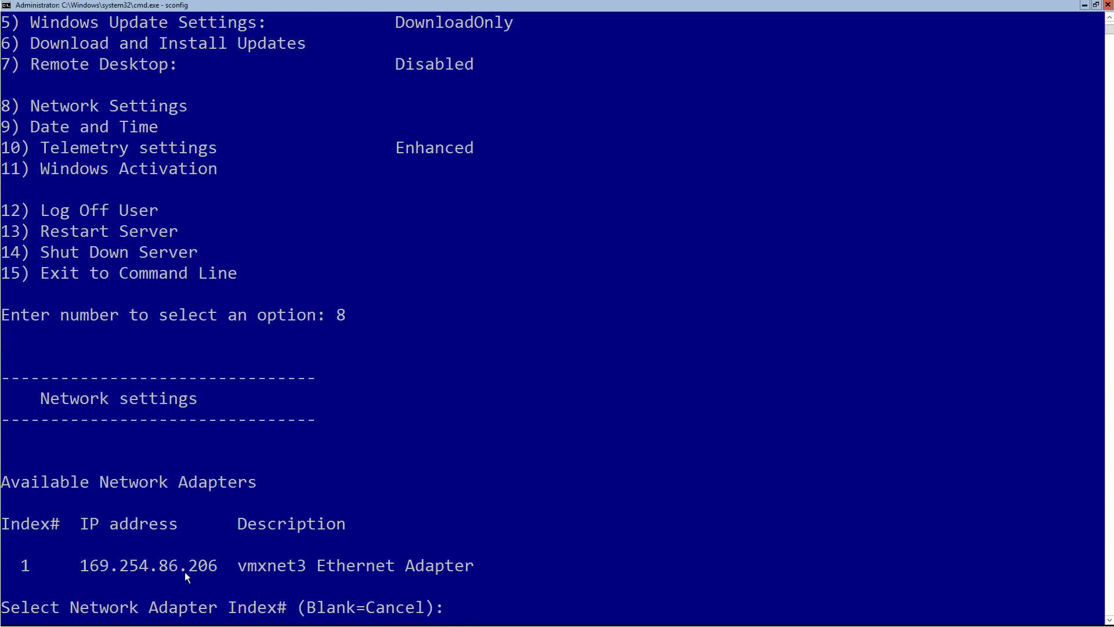
Highlight the vmxnet3 Ethernet Adapter and its index, then select adapter index 1
left_click_drag(25, 564, 474, 564)
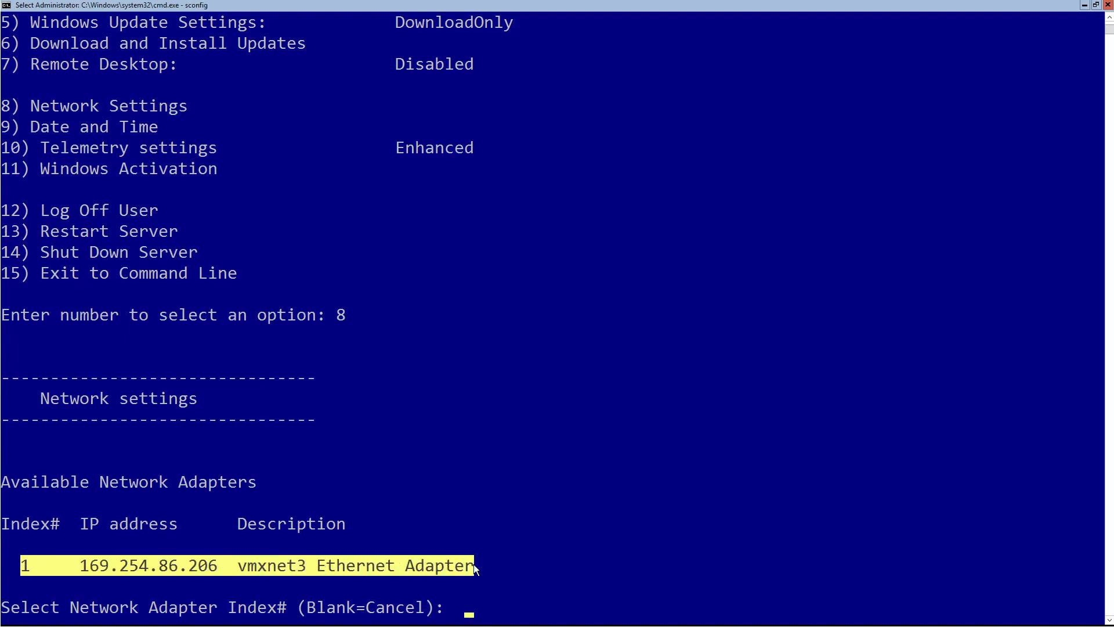
left_click(7, 609)
left_click_drag(8, 609, 281, 611)
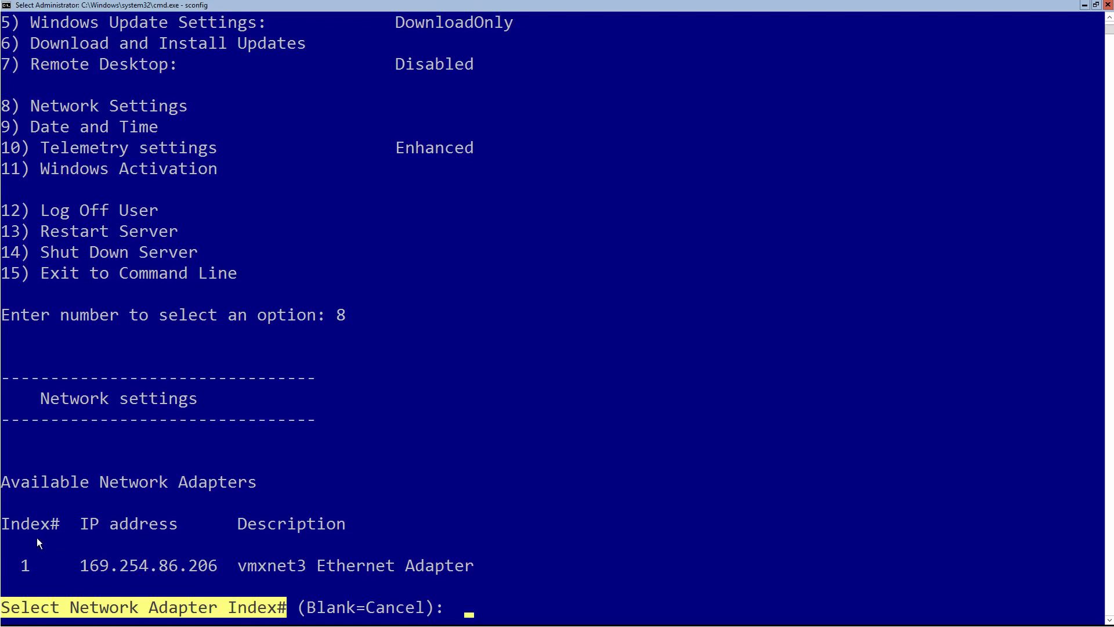
left_click_drag(2, 526, 57, 525)
left_click(24, 568)
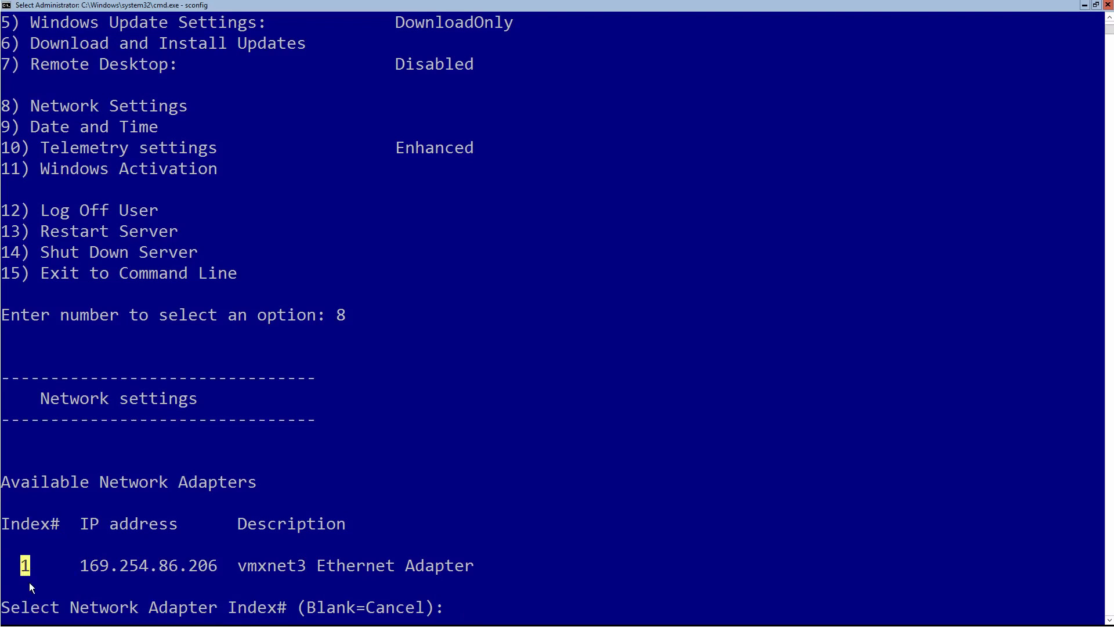
type("1")
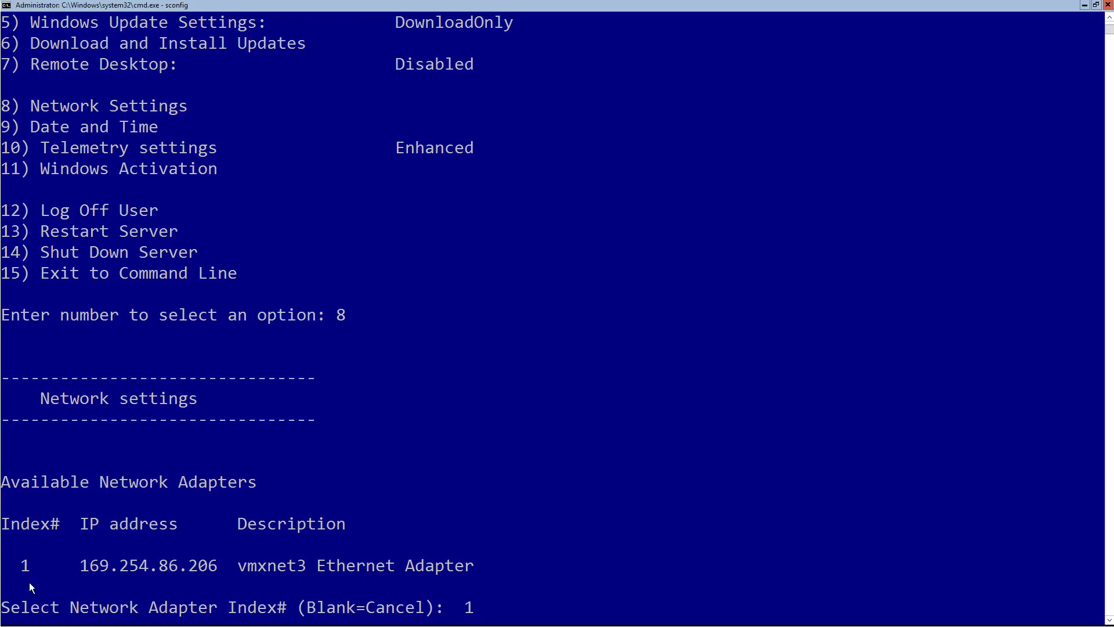
key("Return")
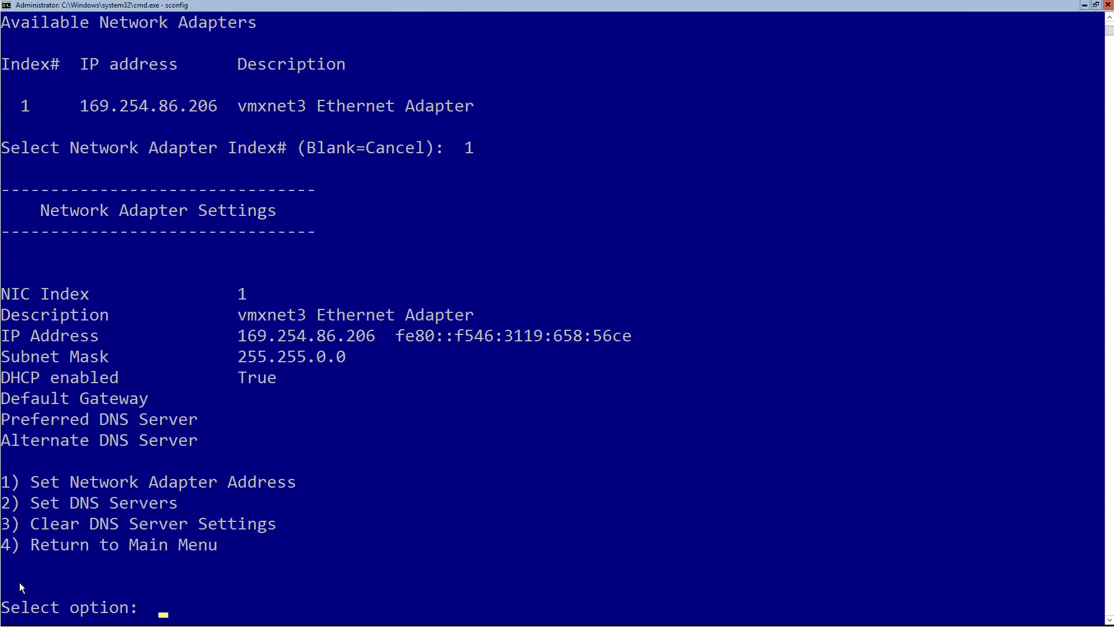
Review the adapter options and choose 1, Set Network Adapter Address
left_click_drag(4, 484, 264, 490)
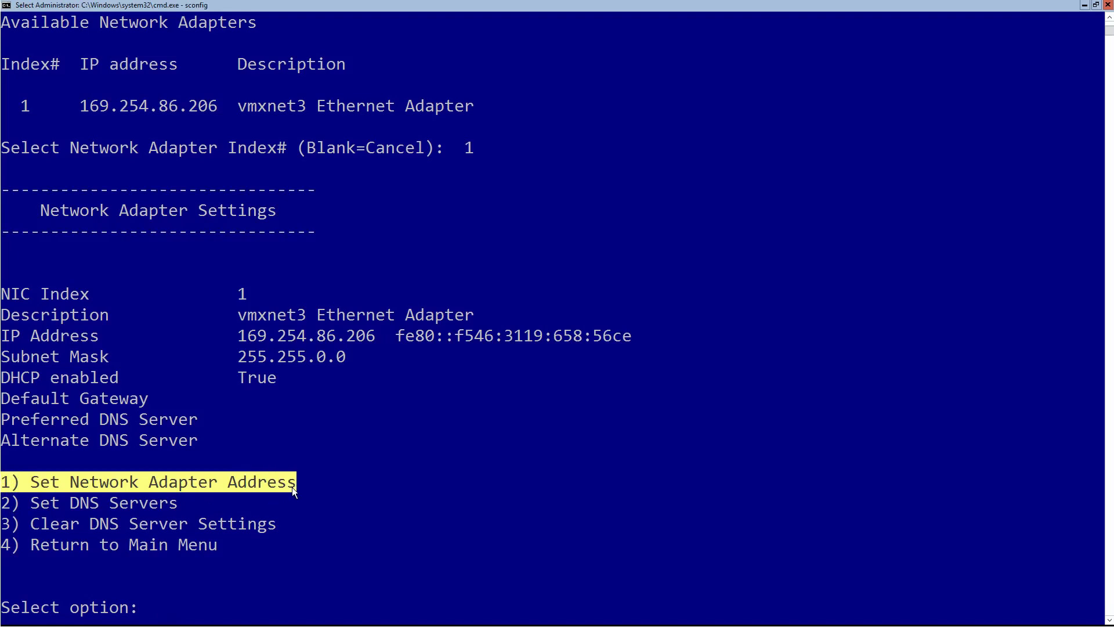
left_click_drag(177, 502, 33, 548)
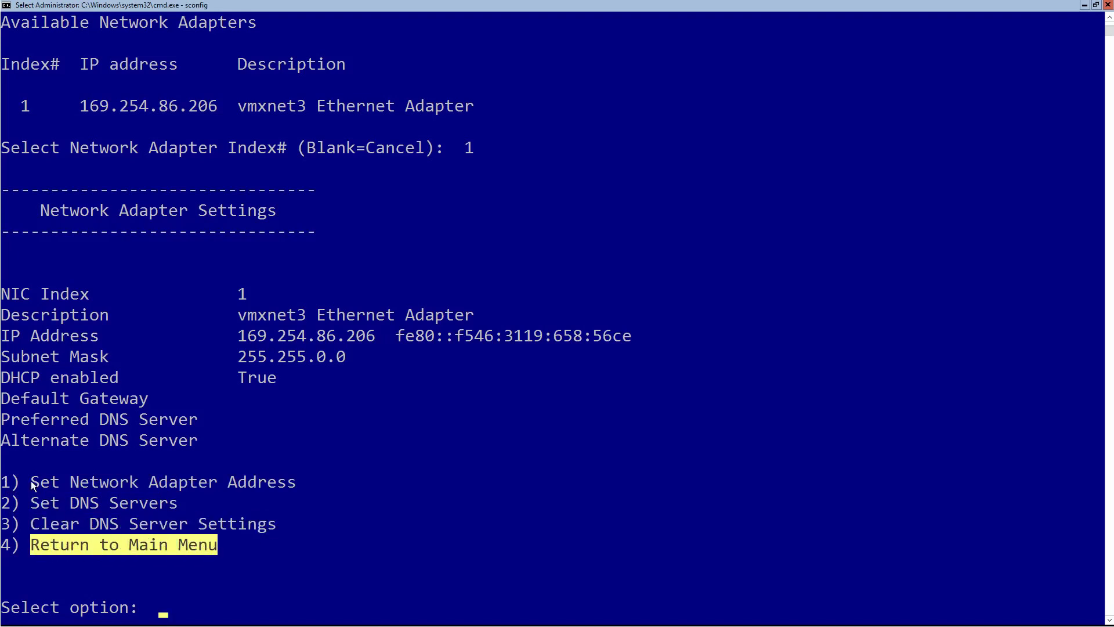
left_click_drag(7, 485, 284, 500)
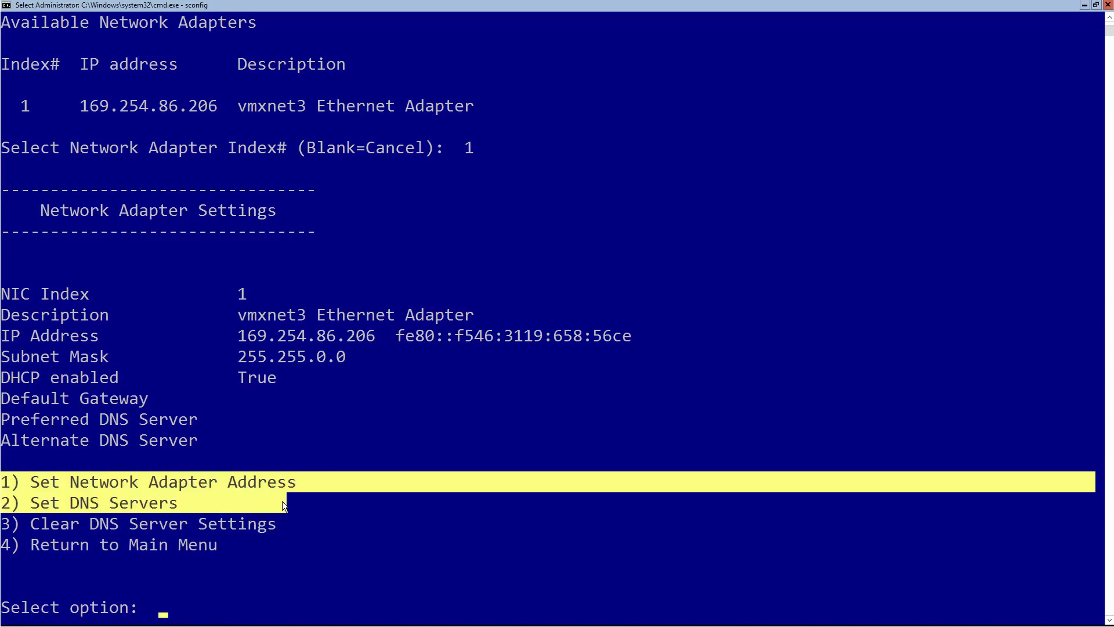
type("1")
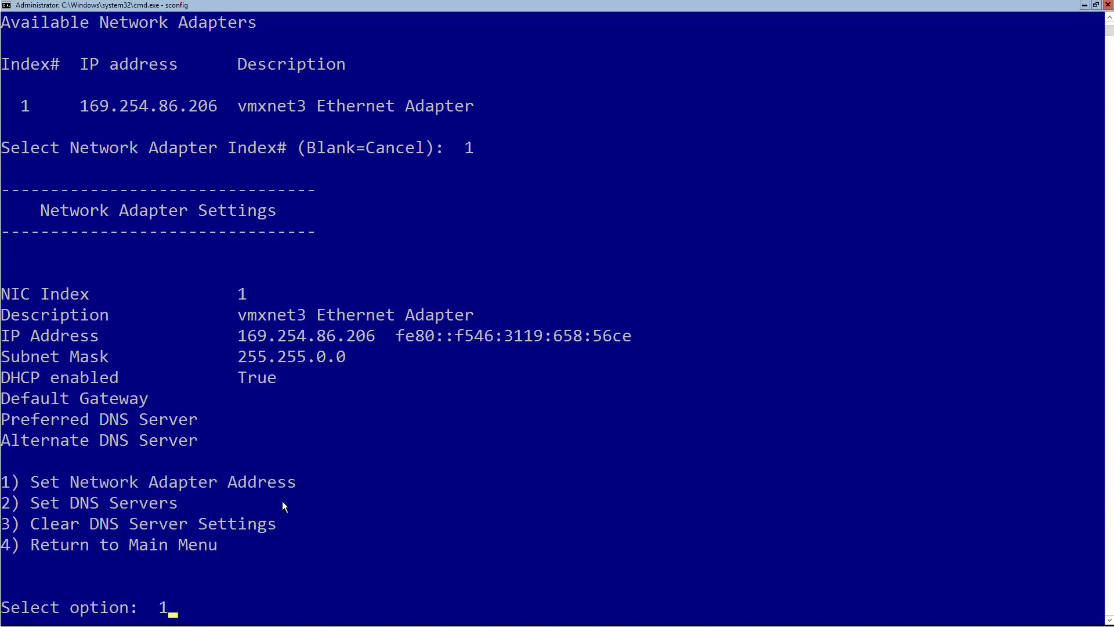
key("Return")
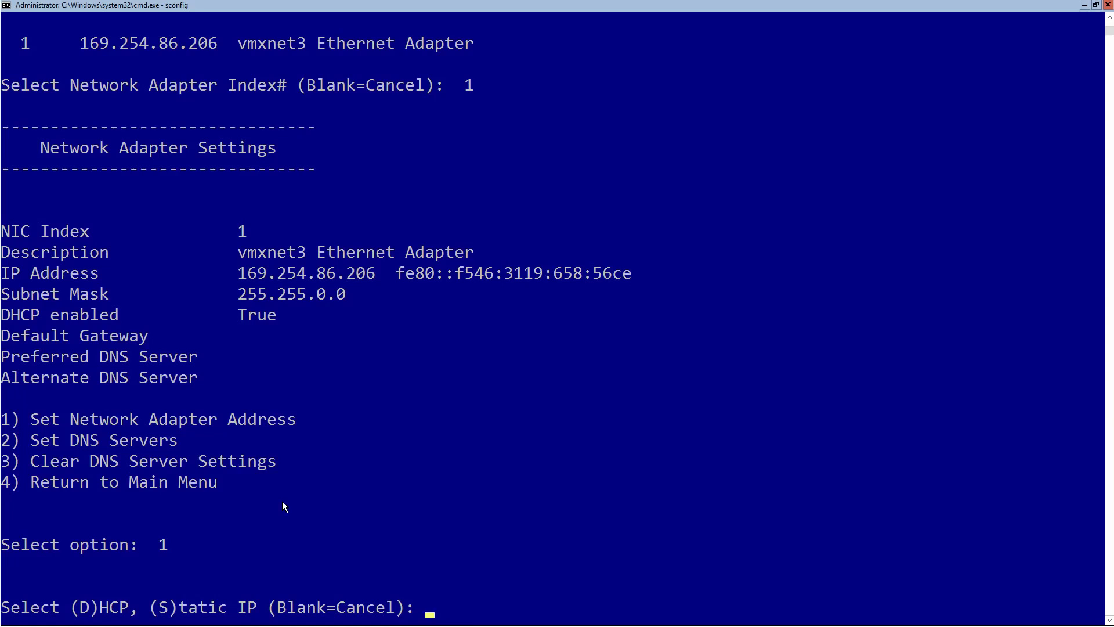
Switch the adapter to static with IP 192.168.10.51, default mask 255.255.255.0, and gateway 192.168.10.1
type("s")
key("Return")
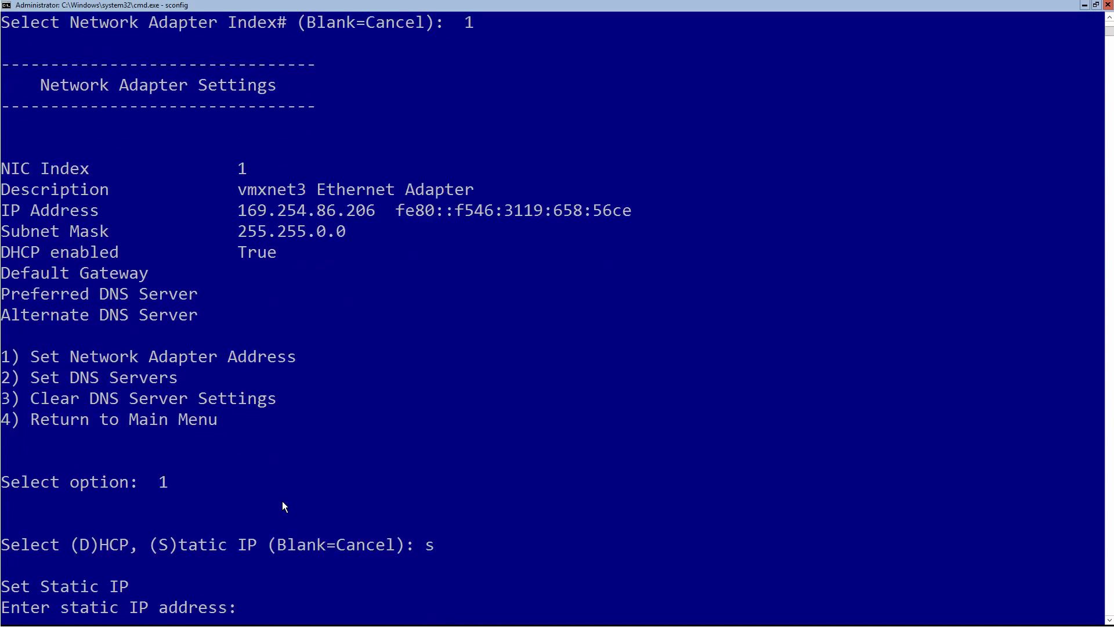
type("192.168.10.51")
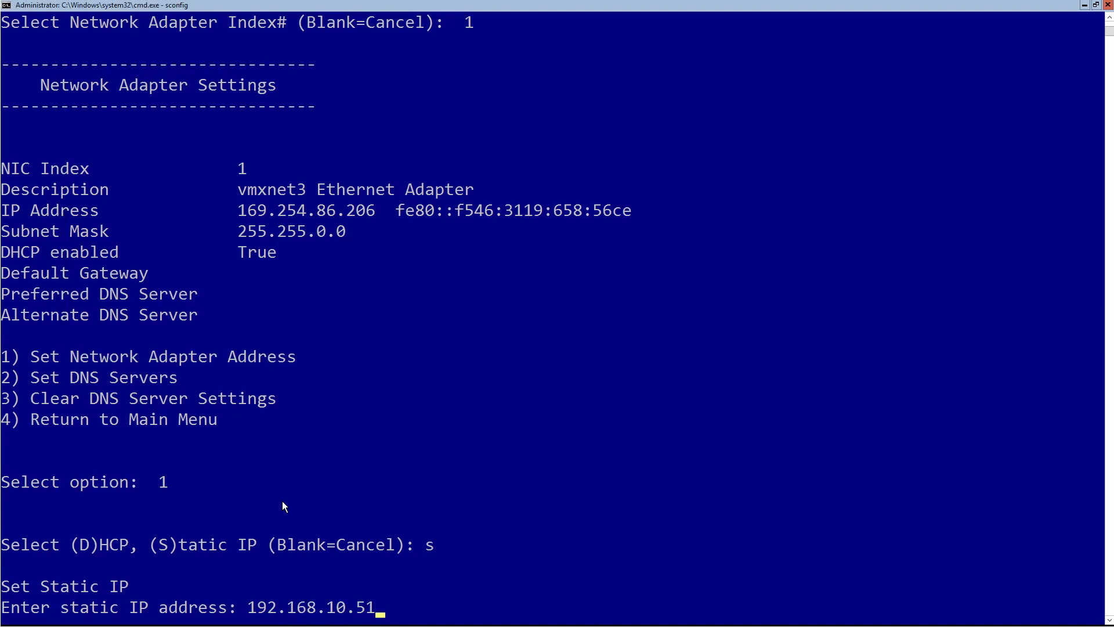
key("Return")
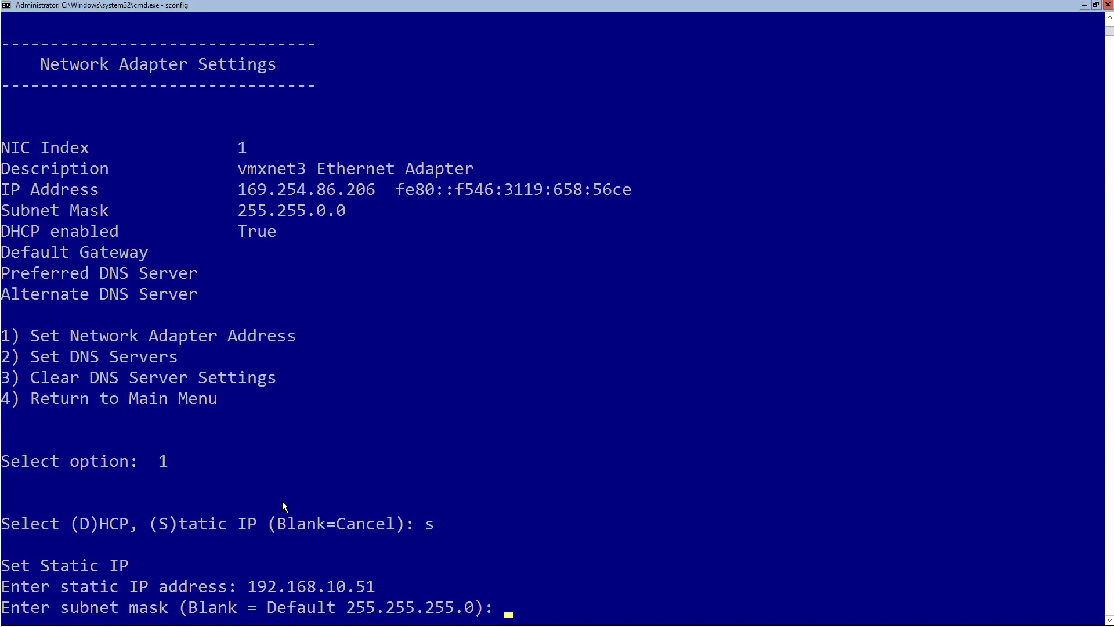
key("Return")
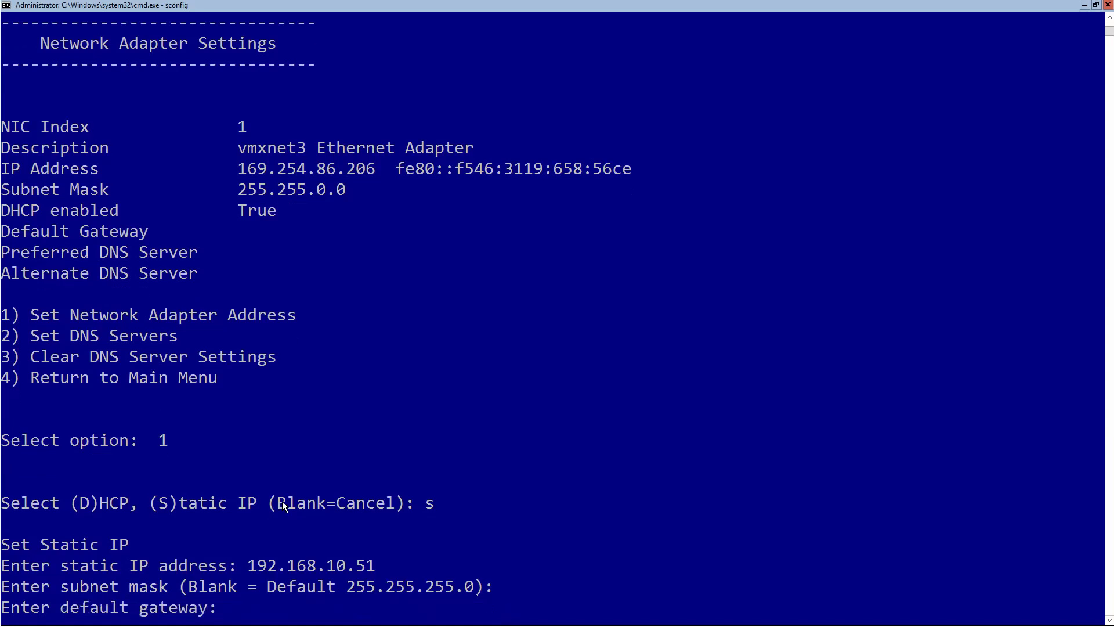
type("192.168.10.1")
key("Return")
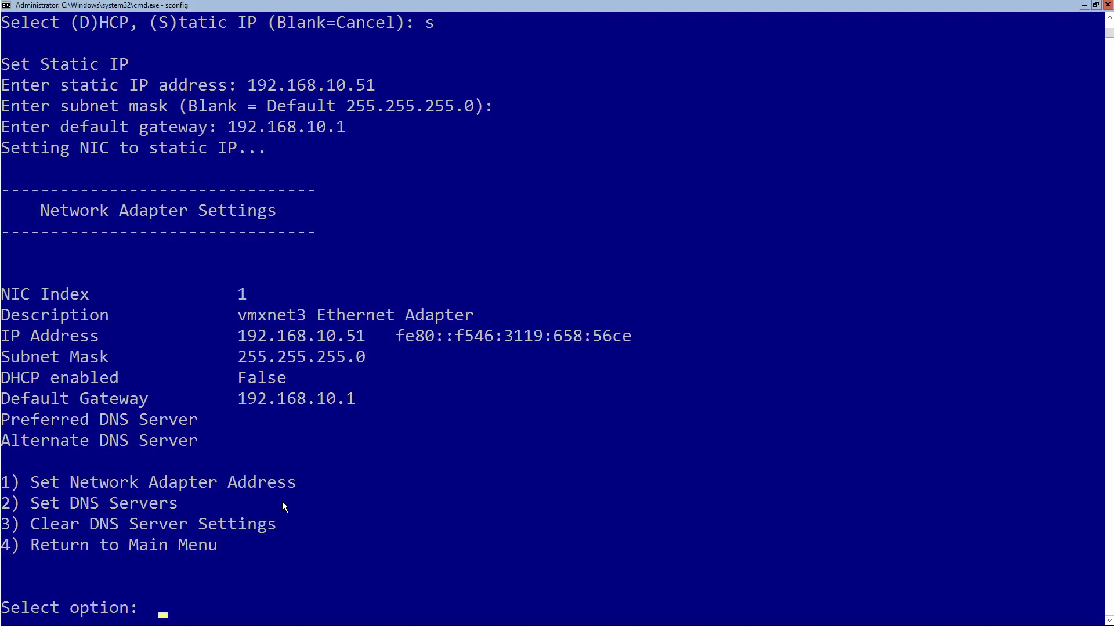
left_click_drag(2, 335, 371, 356)
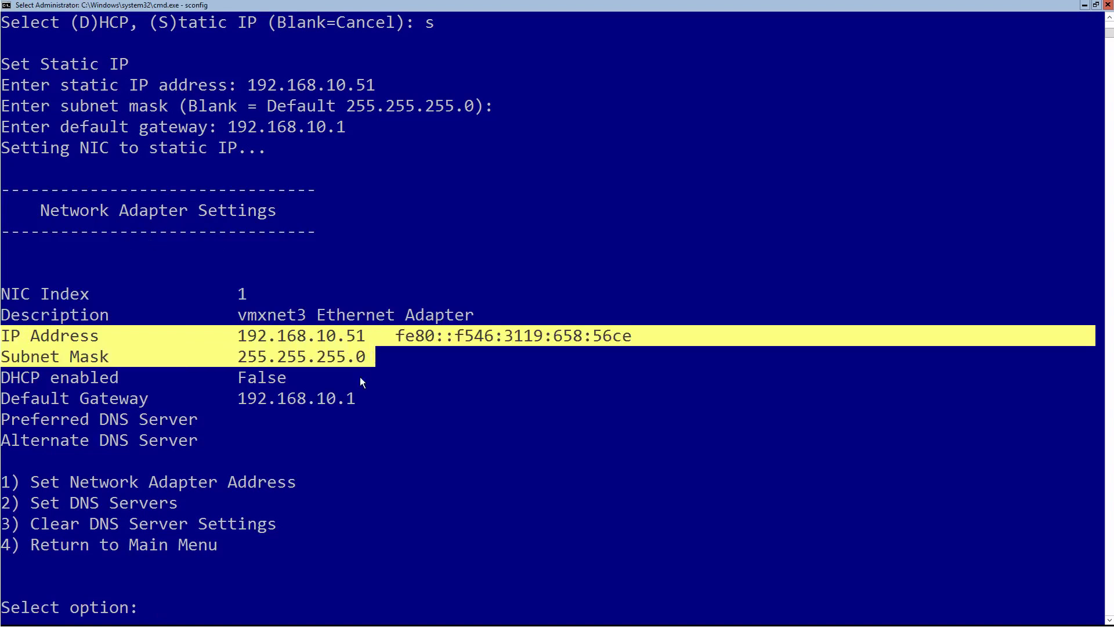
left_click_drag(356, 398, 1, 409)
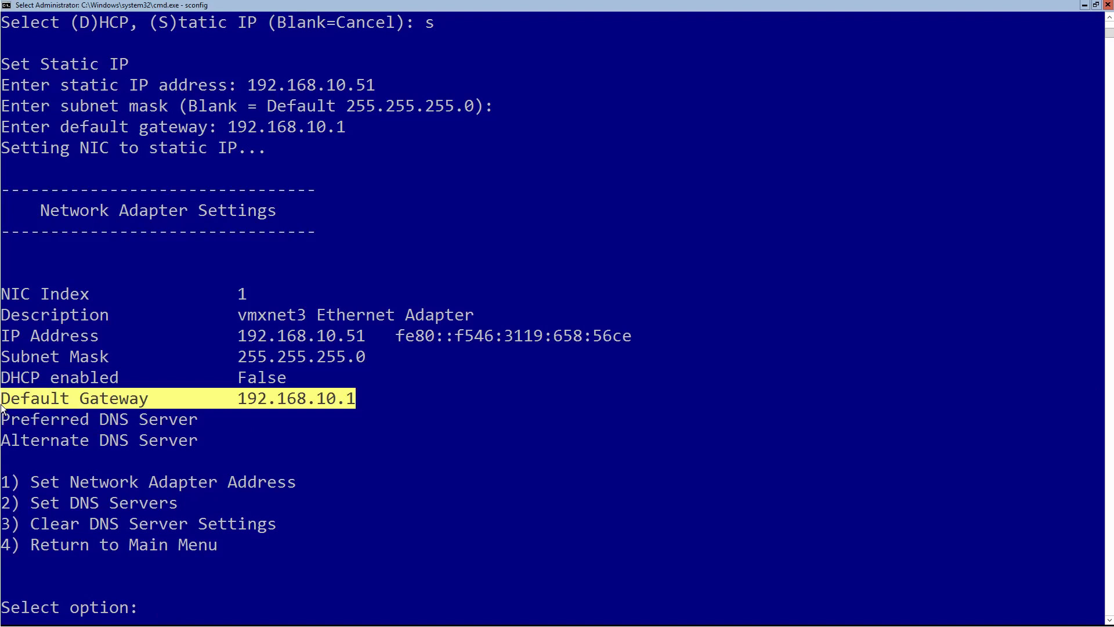
left_click_drag(7, 503, 187, 499)
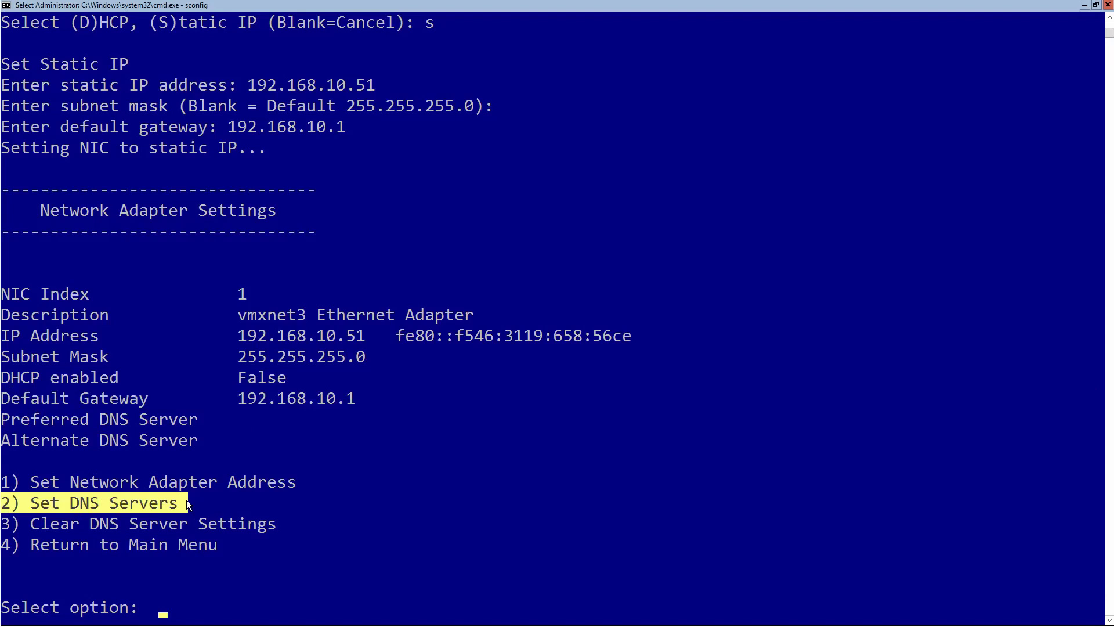
type("2")
Try setting the preferred DNS, mistyped as 192.268.10.10, and dismiss the resulting error
key("Return")
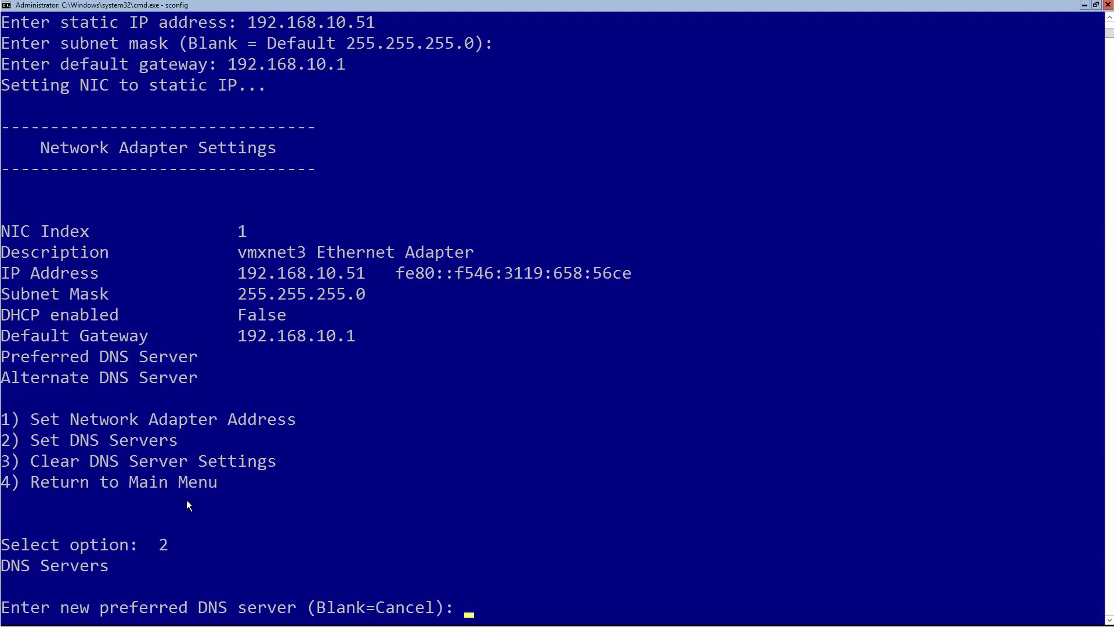
type("192.268.10.10")
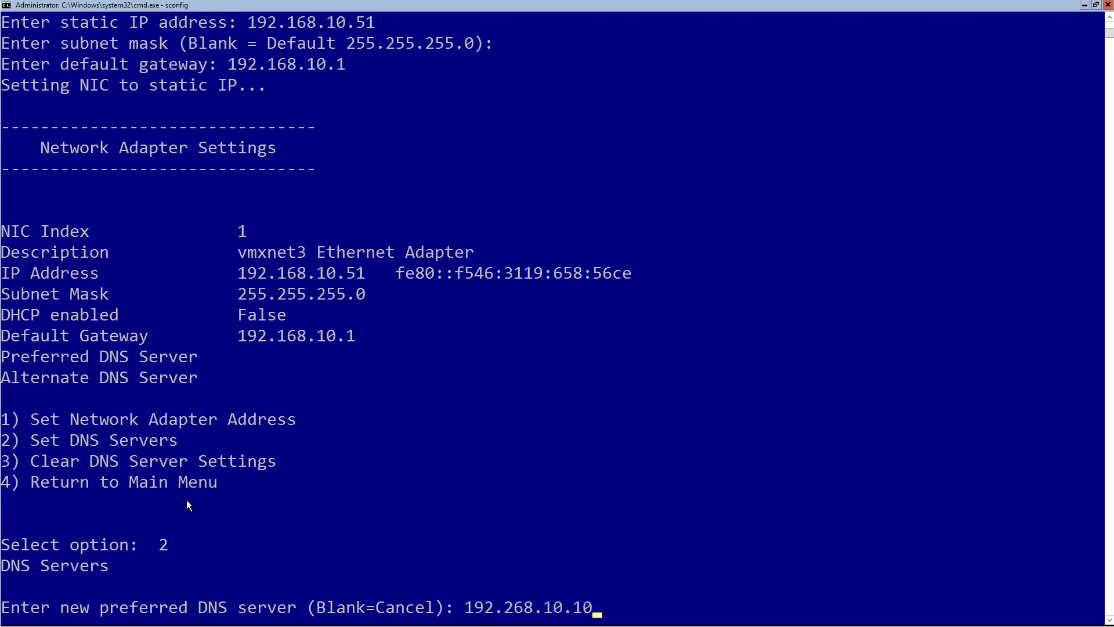
key("Return")
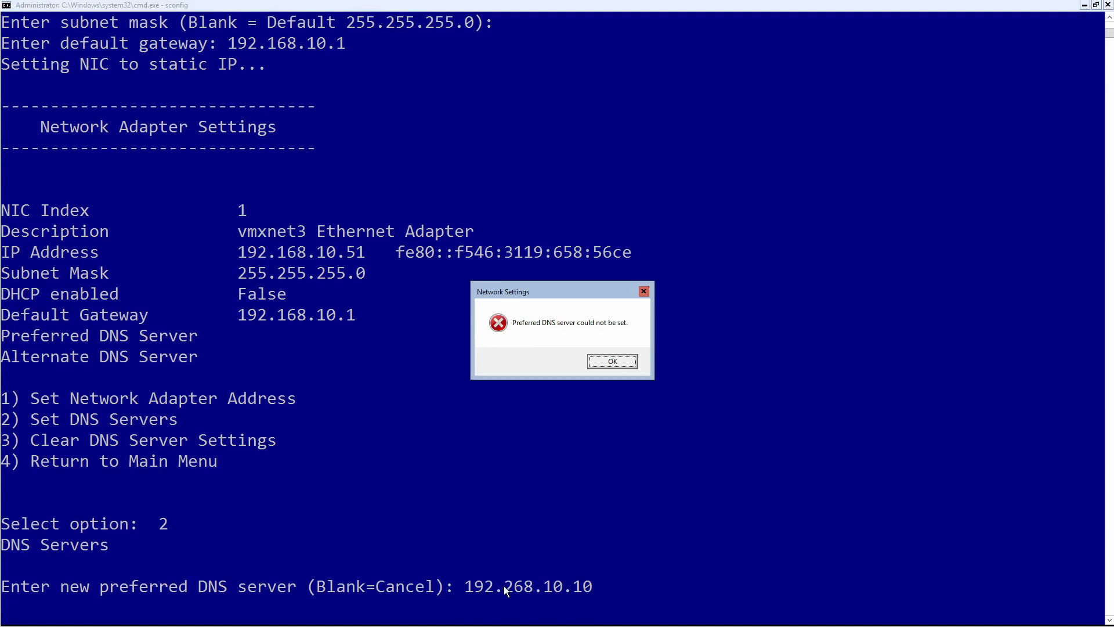
key("Return")
left_click(615, 364)
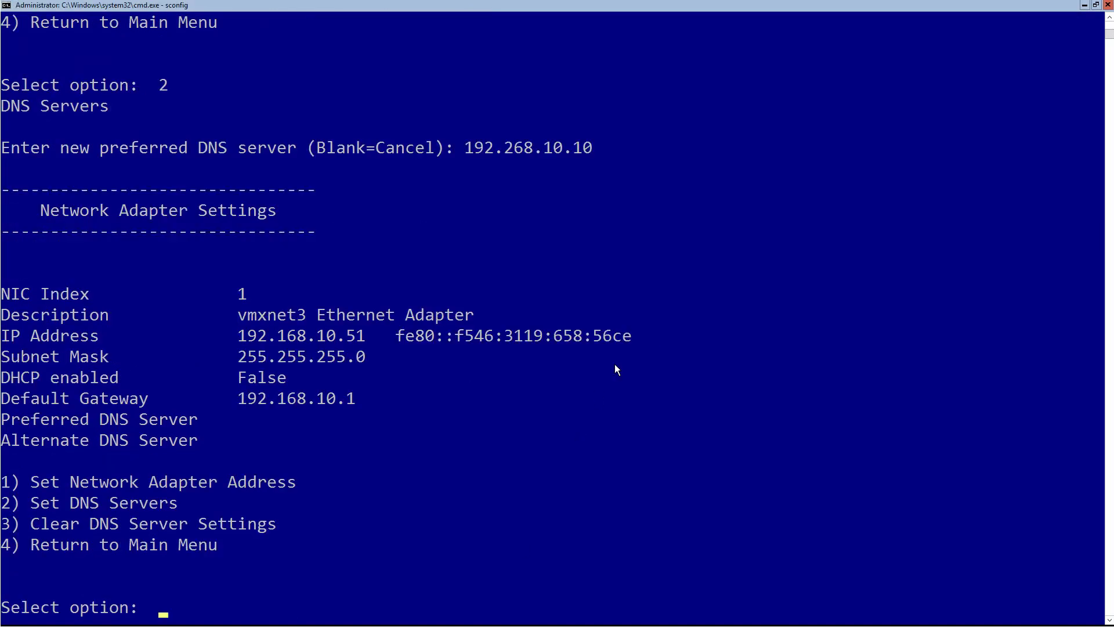
Set the preferred DNS server to 192.168.10.10 and leave the alternate DNS blank
type("2")
key("Return")
type("192.168.10.10")
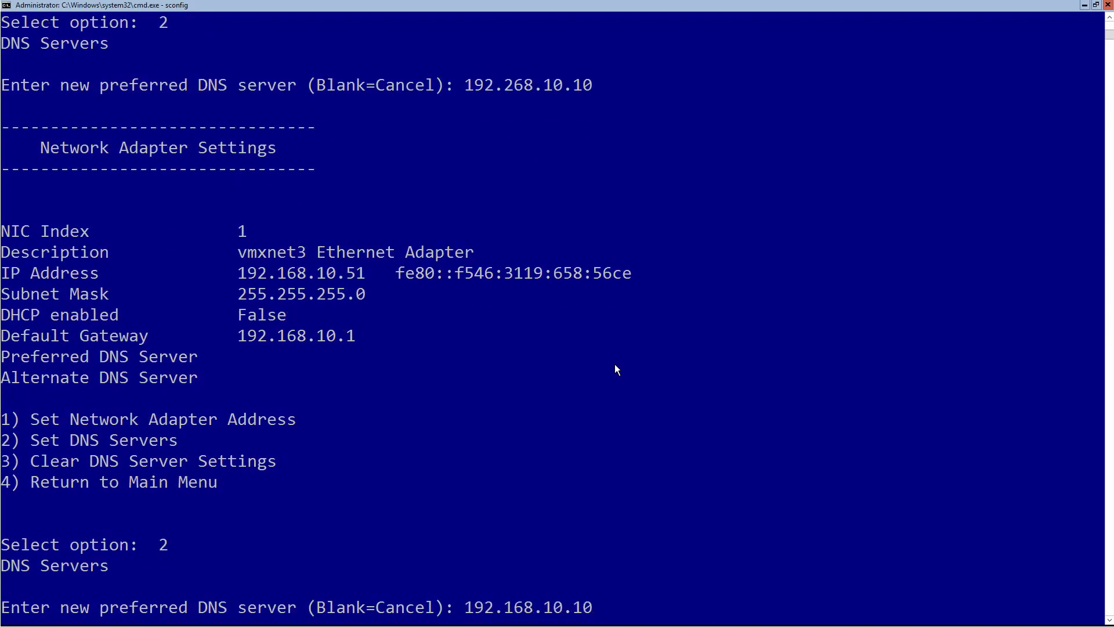
key("Return")
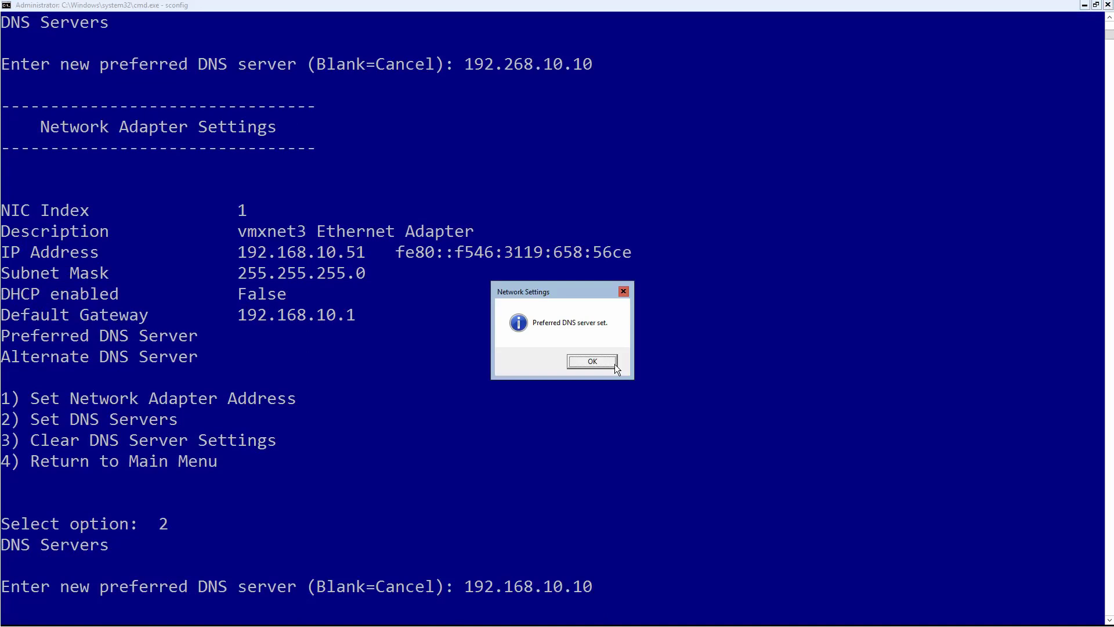
left_click(606, 362)
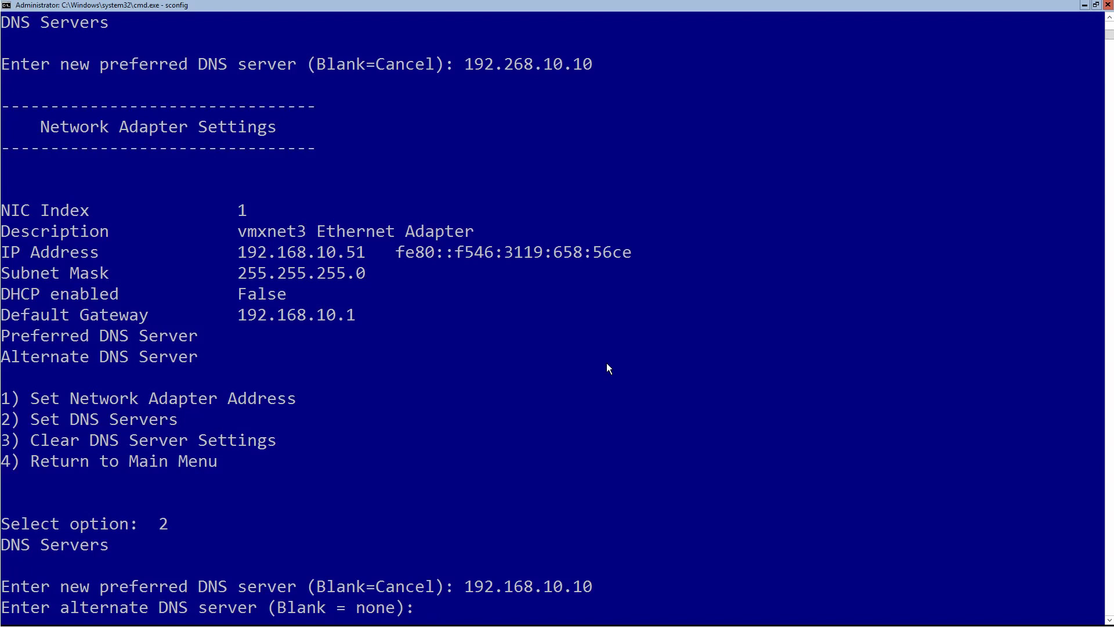
key("Return")
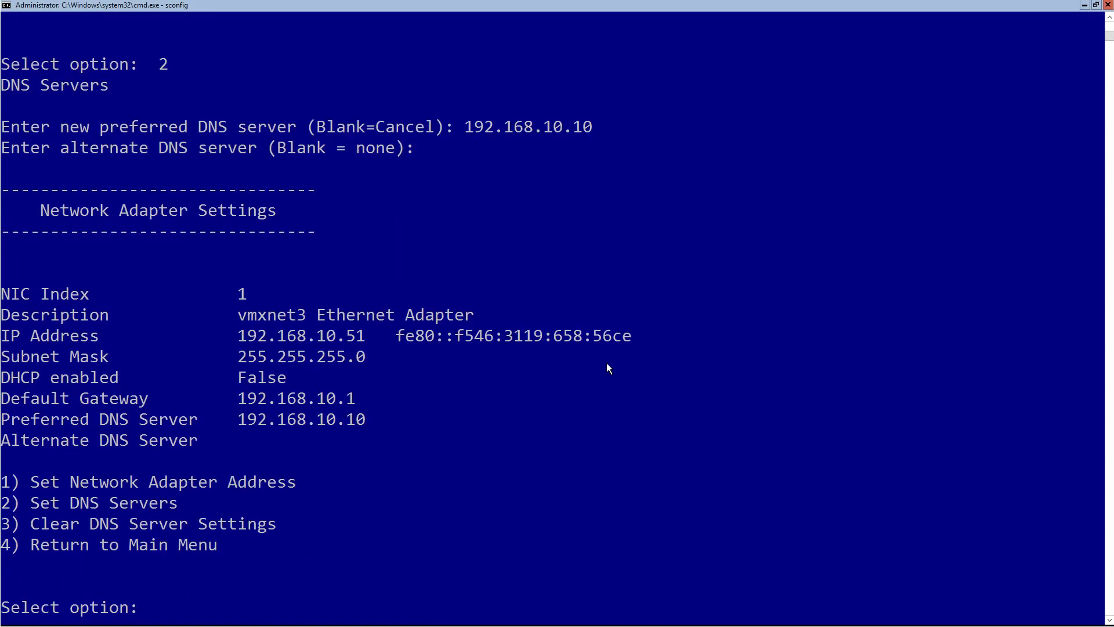
Highlight the new preferred DNS value, then choose option 4 to return to the main menu
left_click_drag(241, 420, 358, 425)
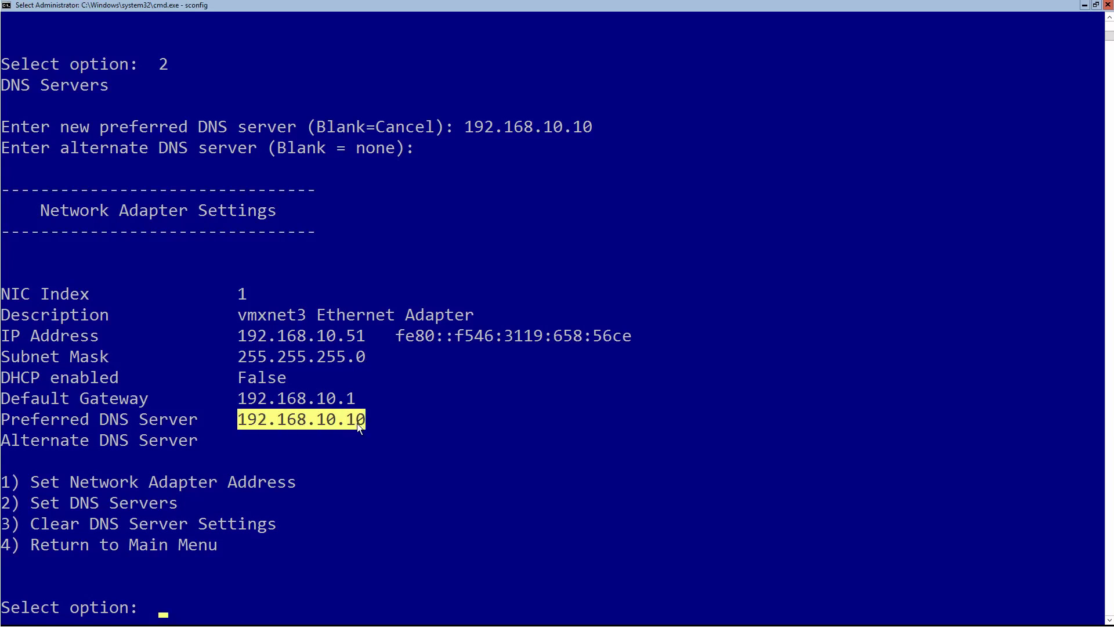
key("Return")
type("4")
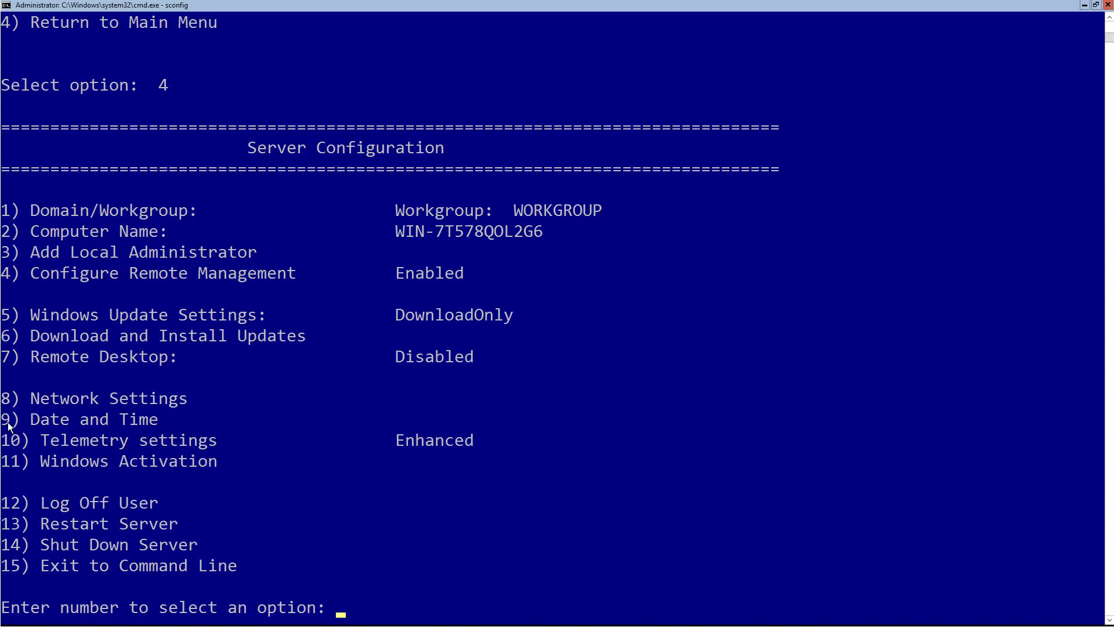
Highlight the Date and Time, Network Settings, and workgroup/computer name lines in the main menu
left_click_drag(8, 426, 82, 426)
left_click_drag(3, 399, 183, 401)
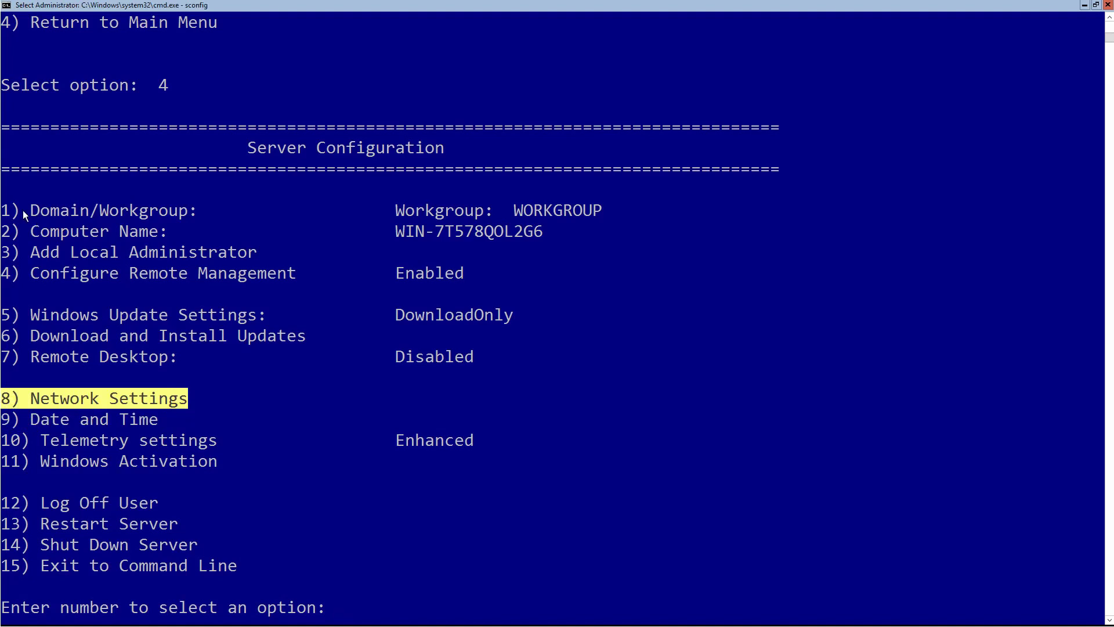
left_click_drag(3, 210, 586, 230)
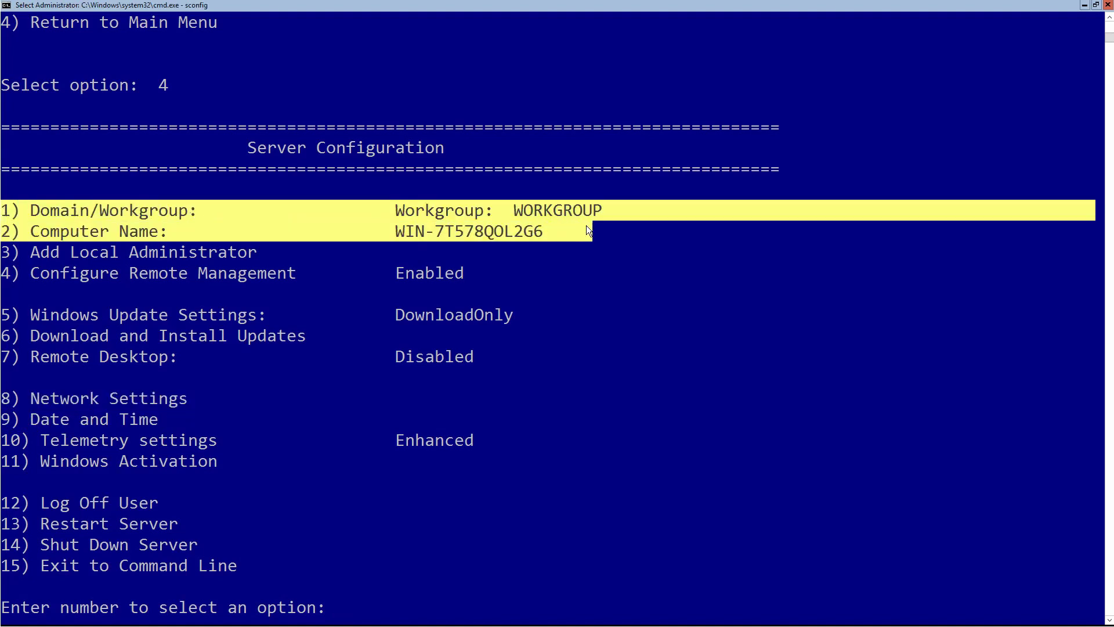
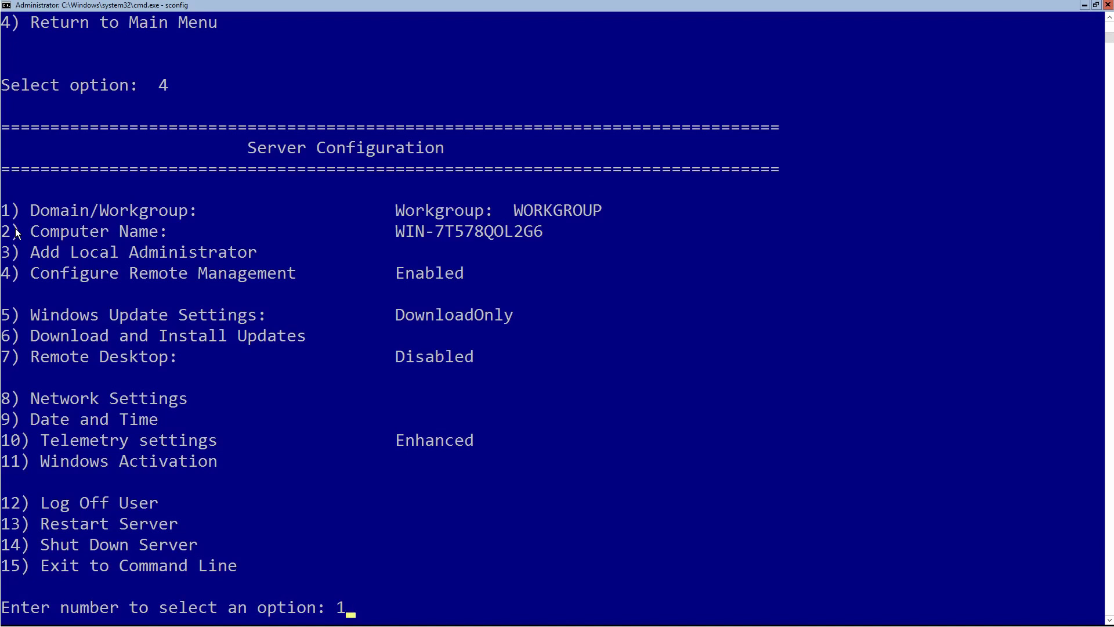
In the domain/workgroup membership option, choose to join a domain (D) rather than a workgroup
key("Return")
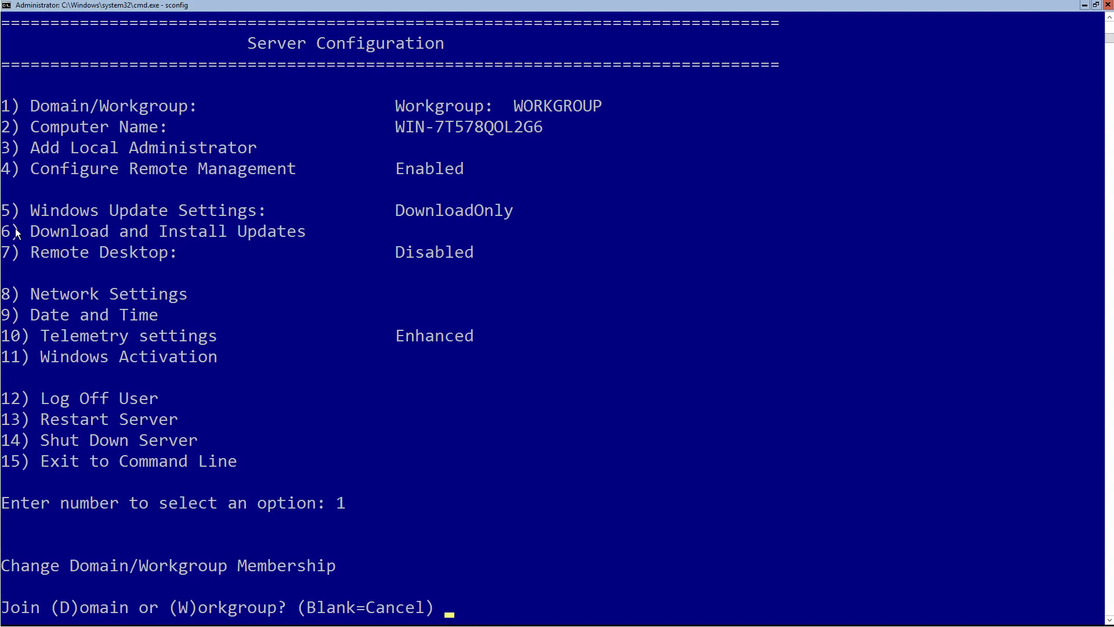
left_click(64, 607)
left_click(181, 608)
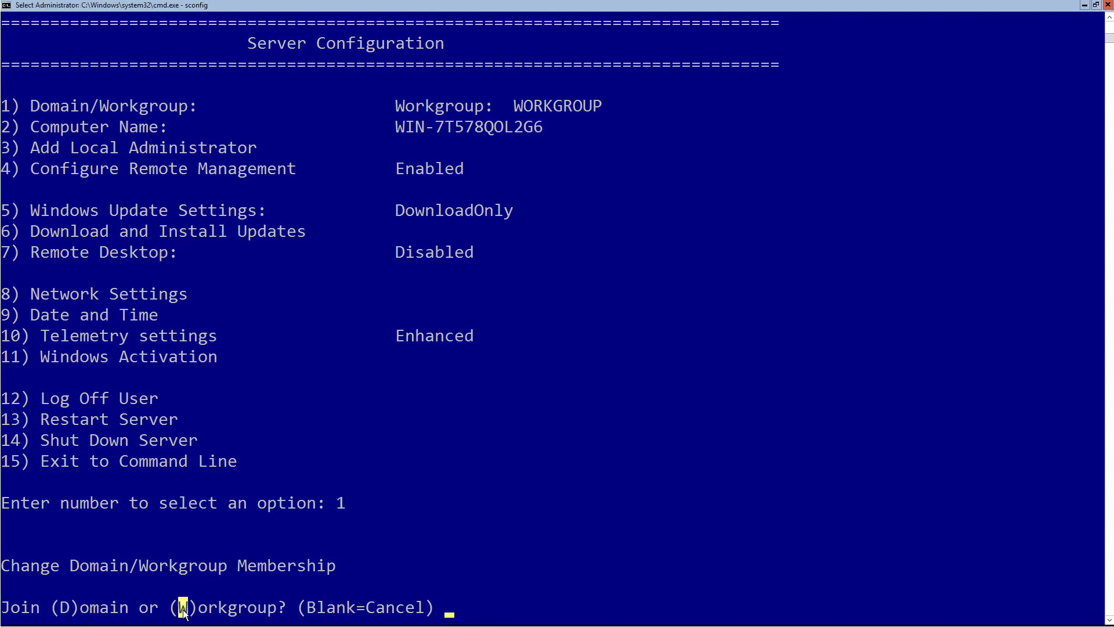
left_click(64, 609)
type("d")
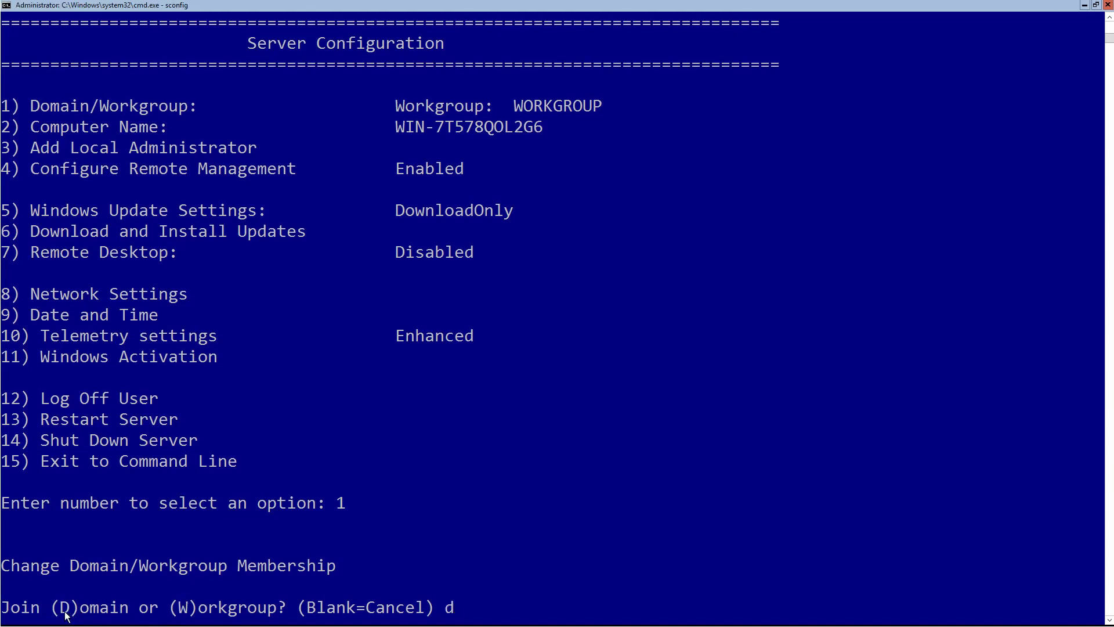
key("Return")
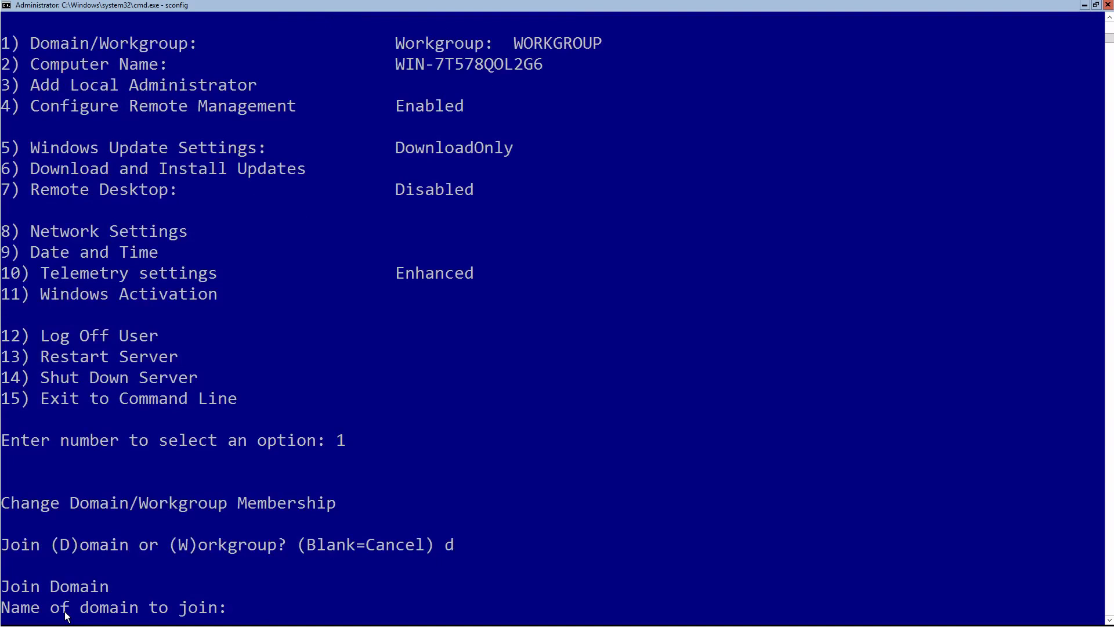
Enter testlab.local as the domain and testlab\administrator as the authorizing account
type("testlab.local")
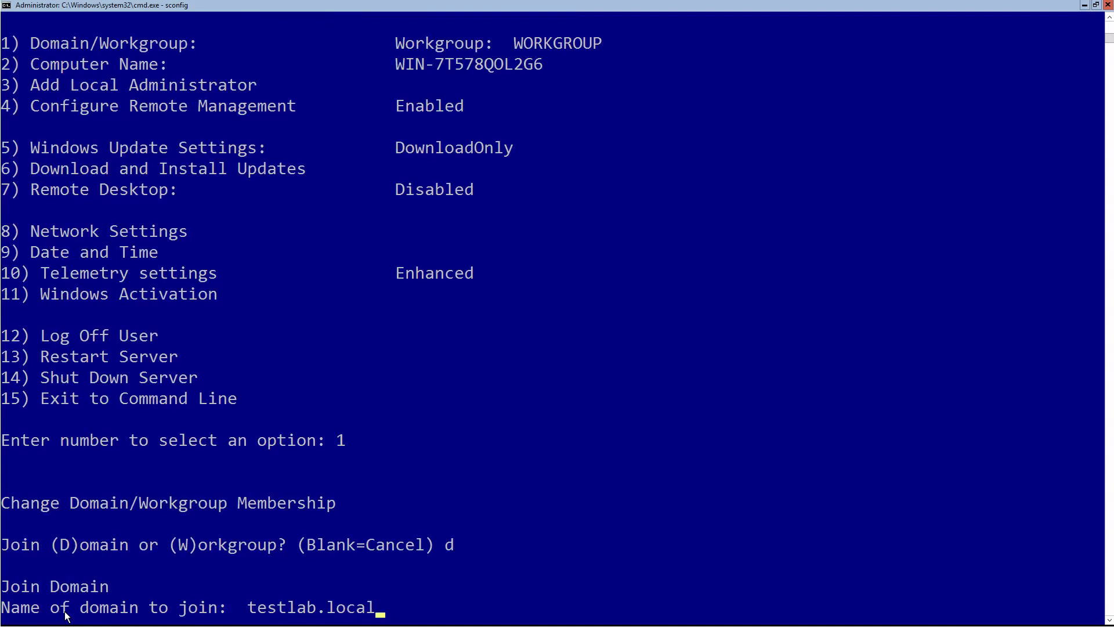
key("Return")
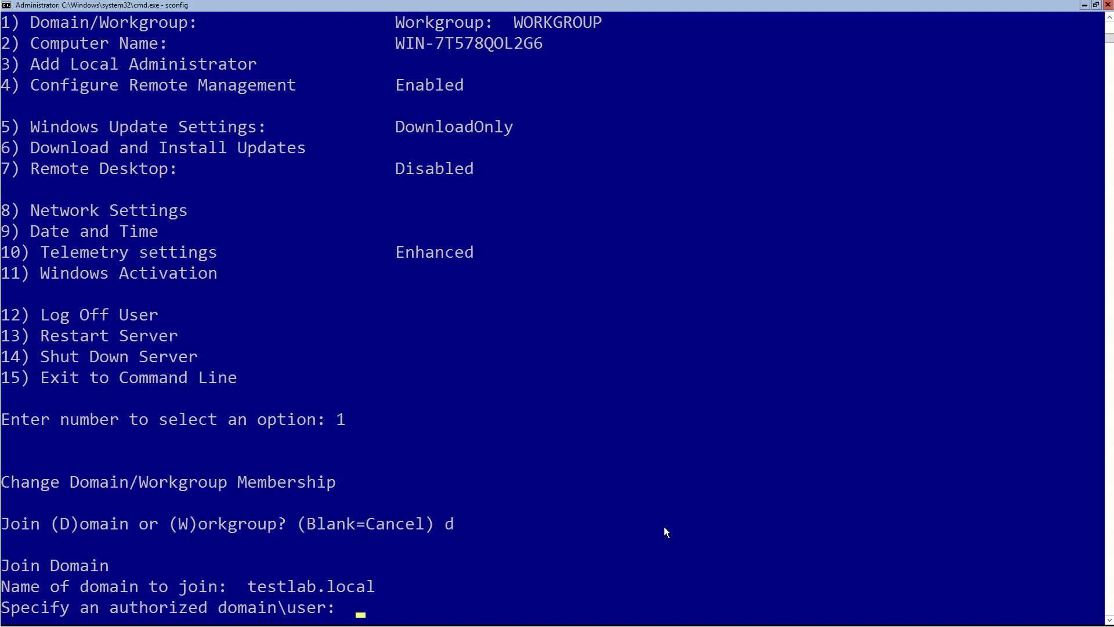
type("testlab\\administrator")
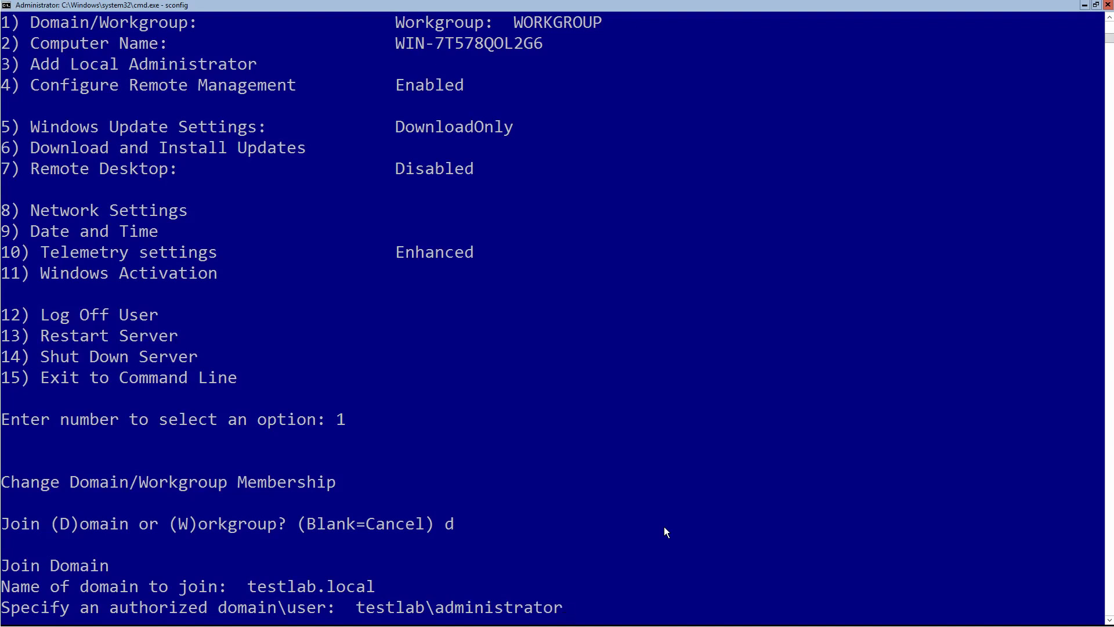
key("Return")
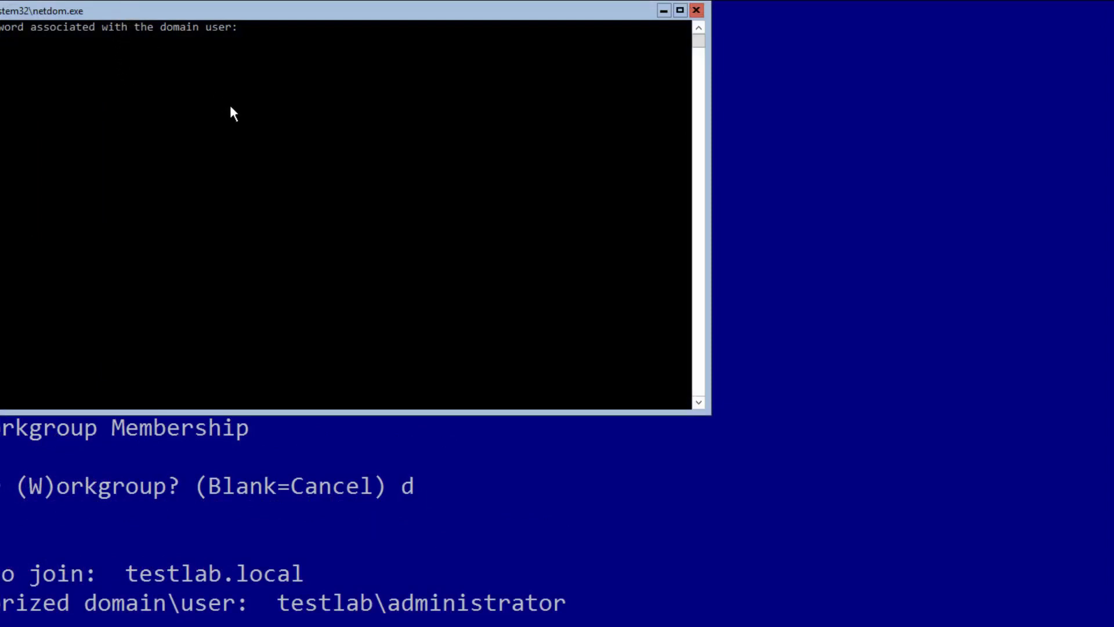
Move the netdom prompt aside and submit the domain administrator's password
left_click_drag(268, 19, 514, 107)
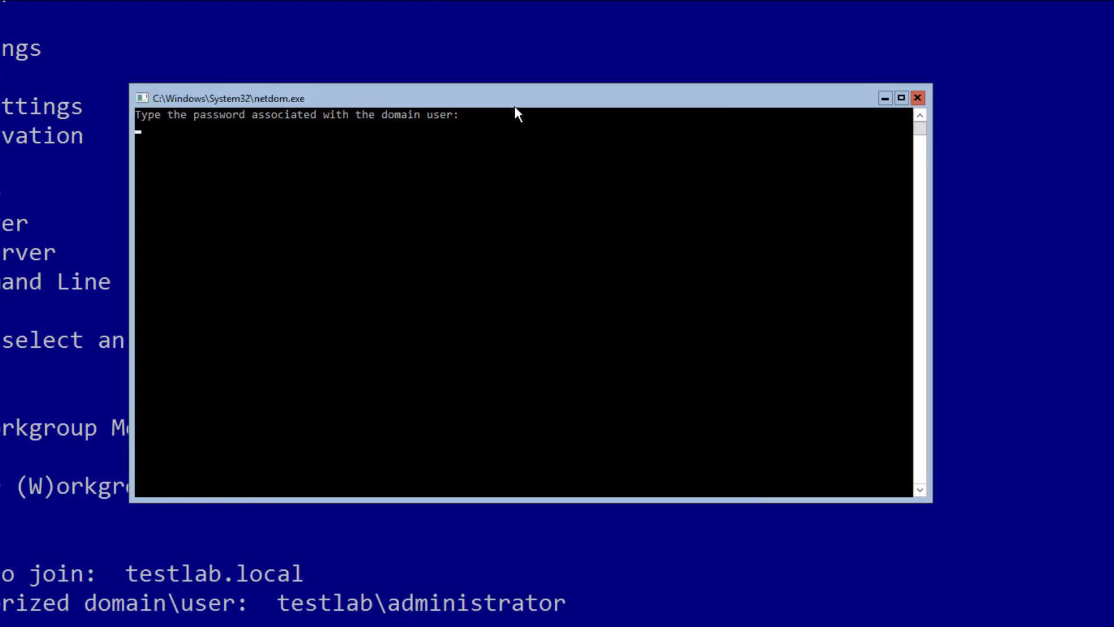
key("Return")
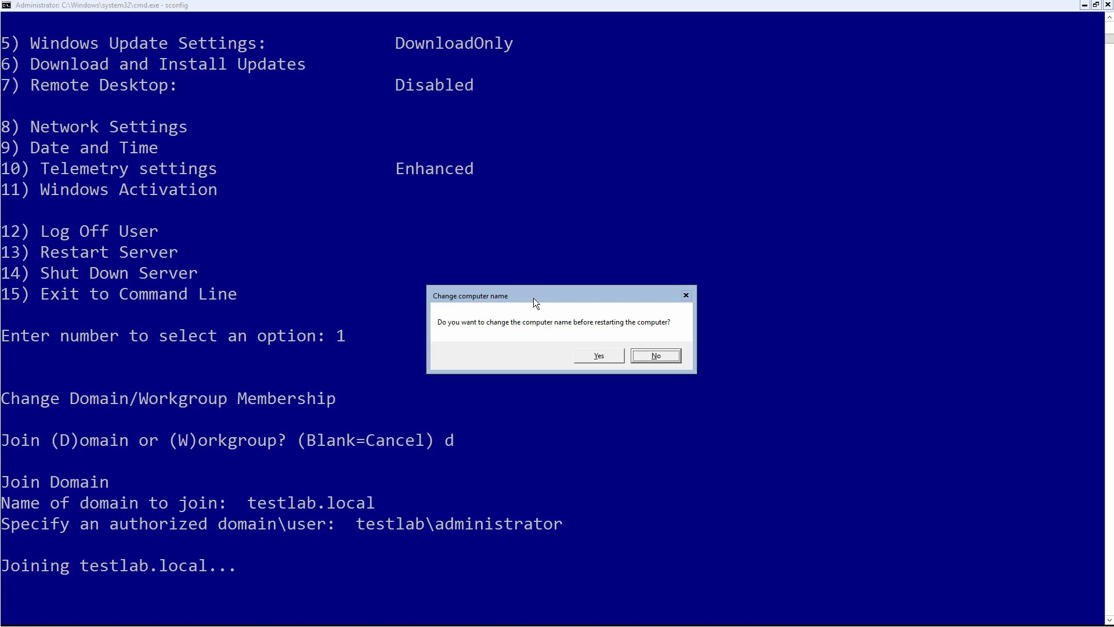
Accept the rename offer and enter SrvCore01 as the new computer name
left_click(612, 358)
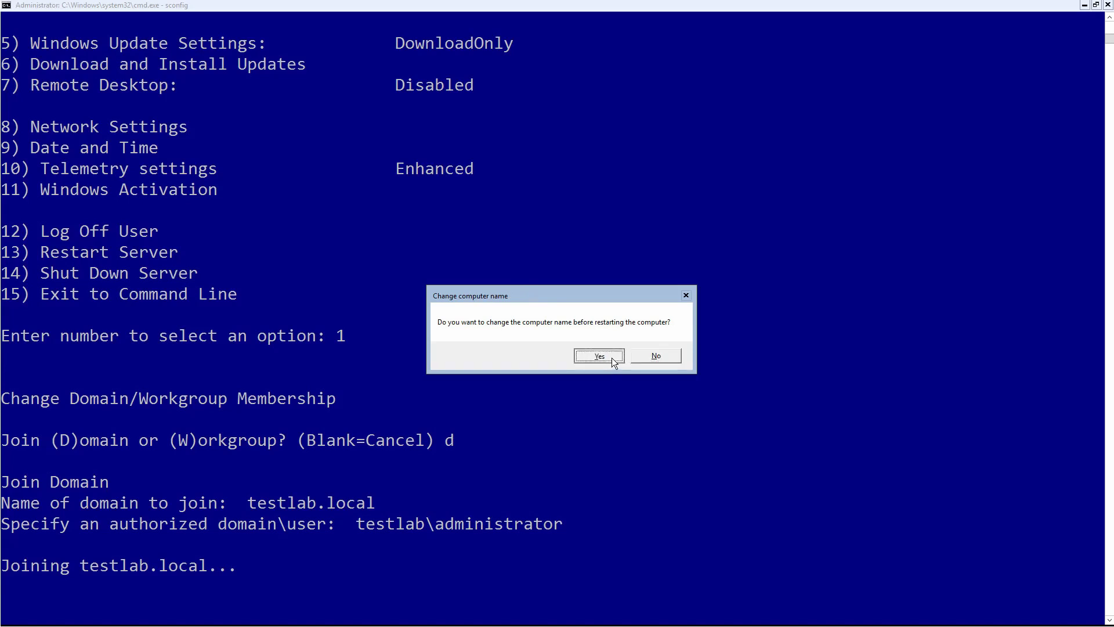
left_click(418, 584)
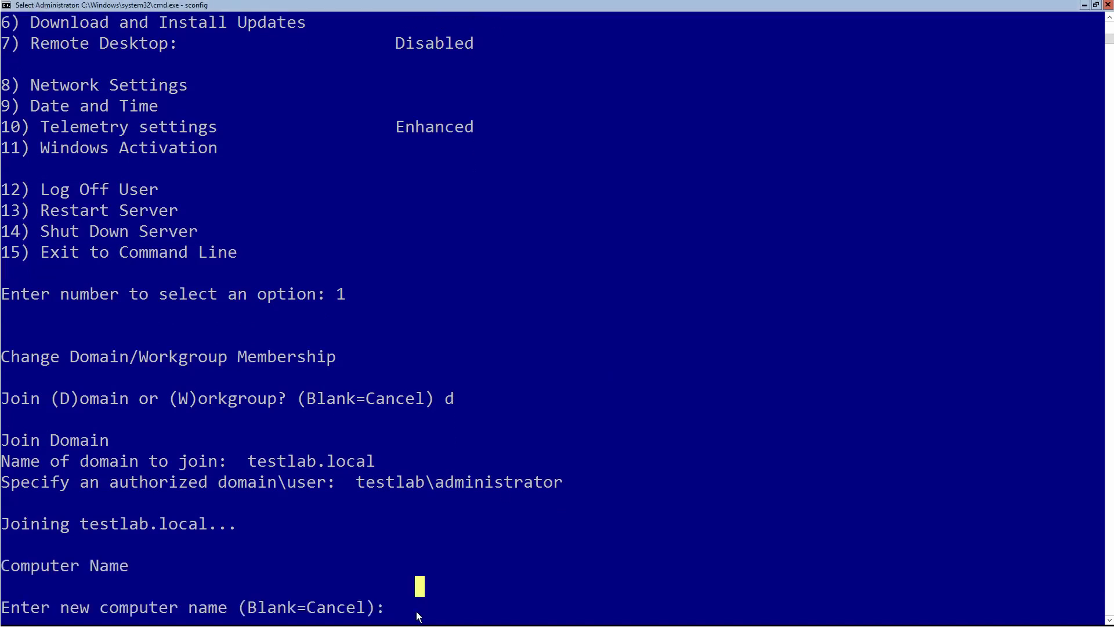
type("S")
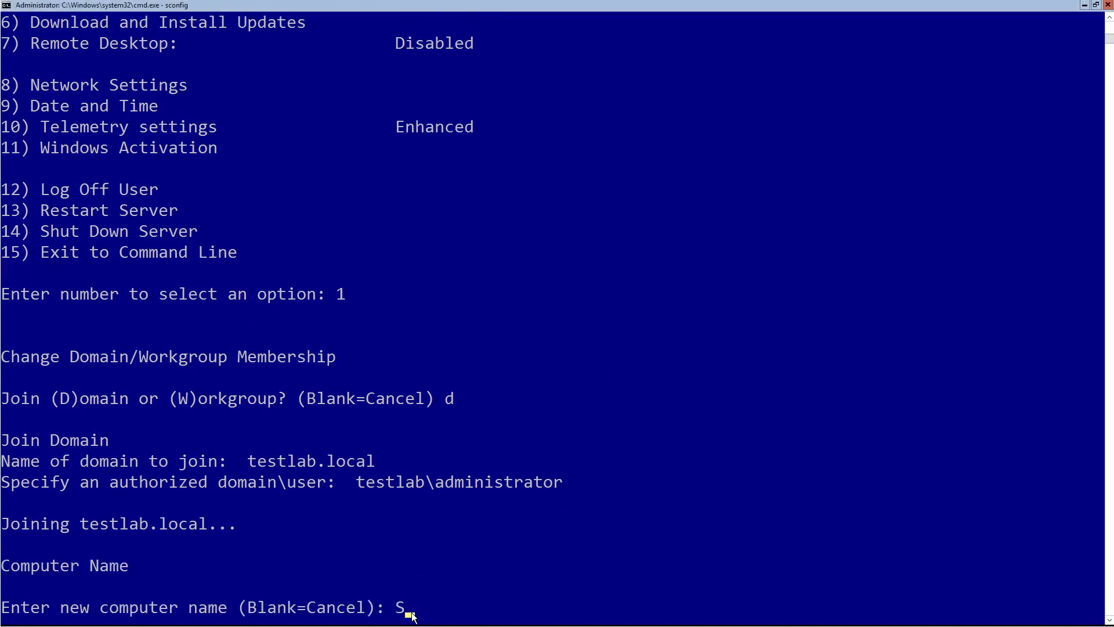
type("rvCore01")
key("Return")
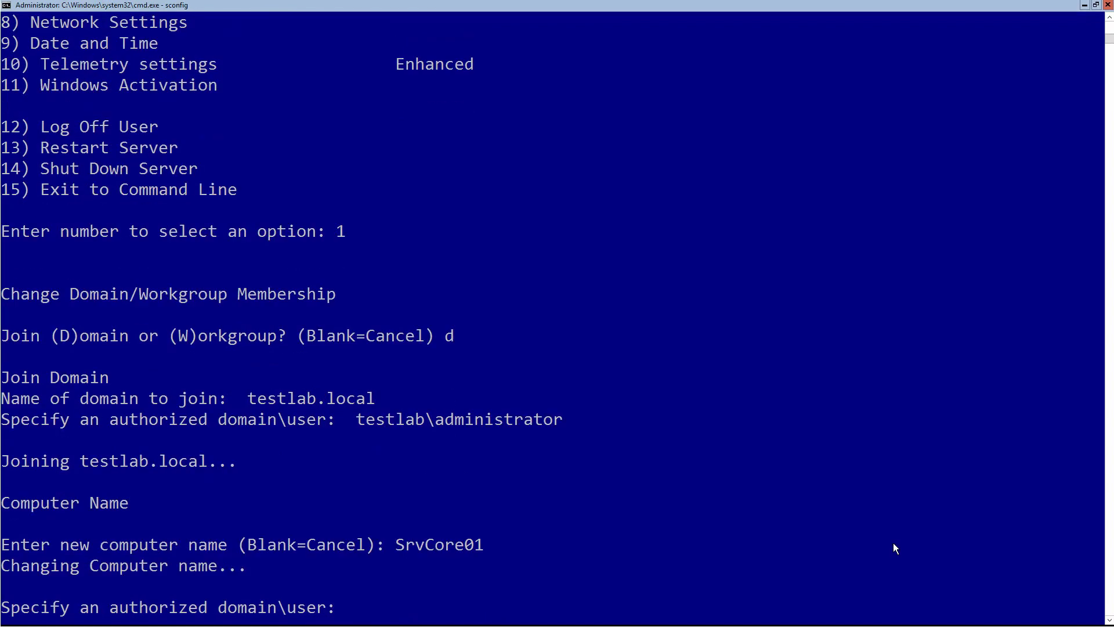
Authorize the rename with testlab\administrator and its password, then confirm the restart
type("testlab\\adminis")
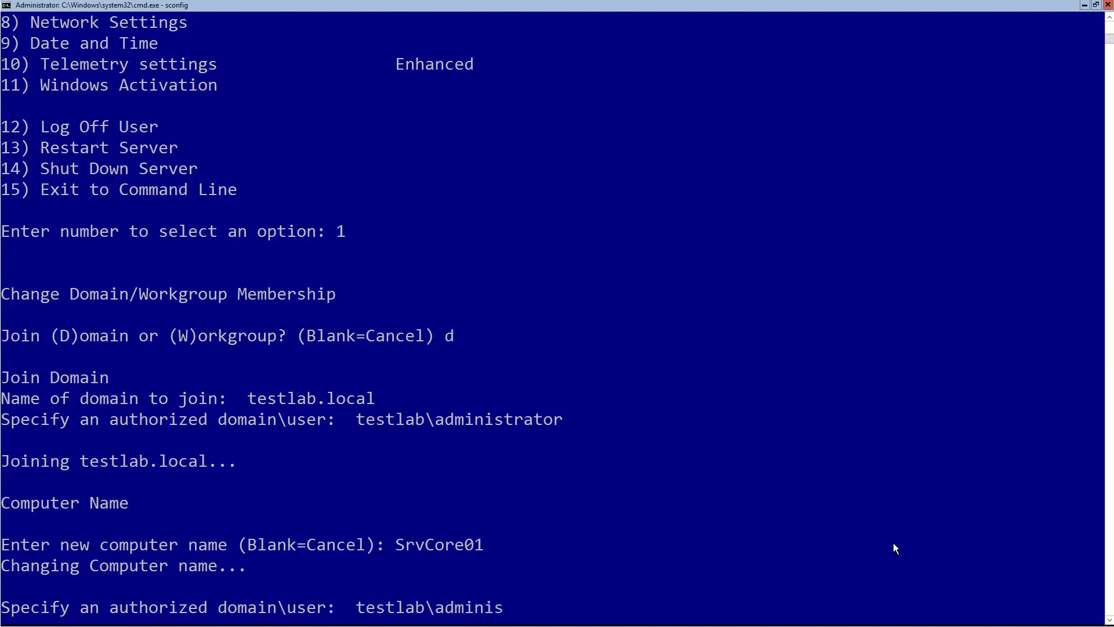
type("trator")
key("Return")
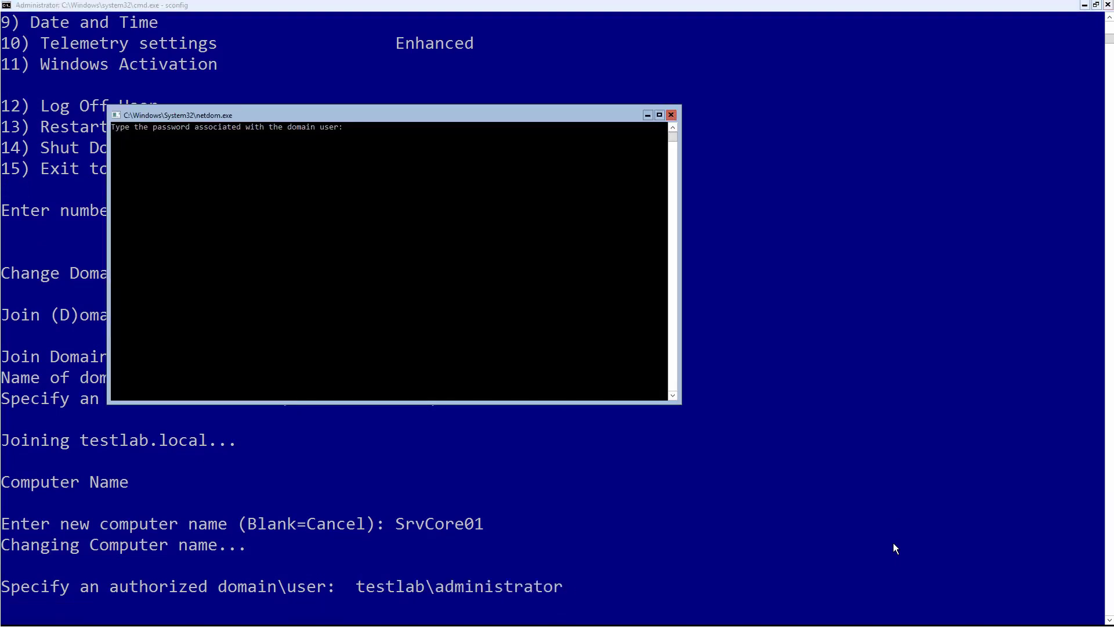
key("Return")
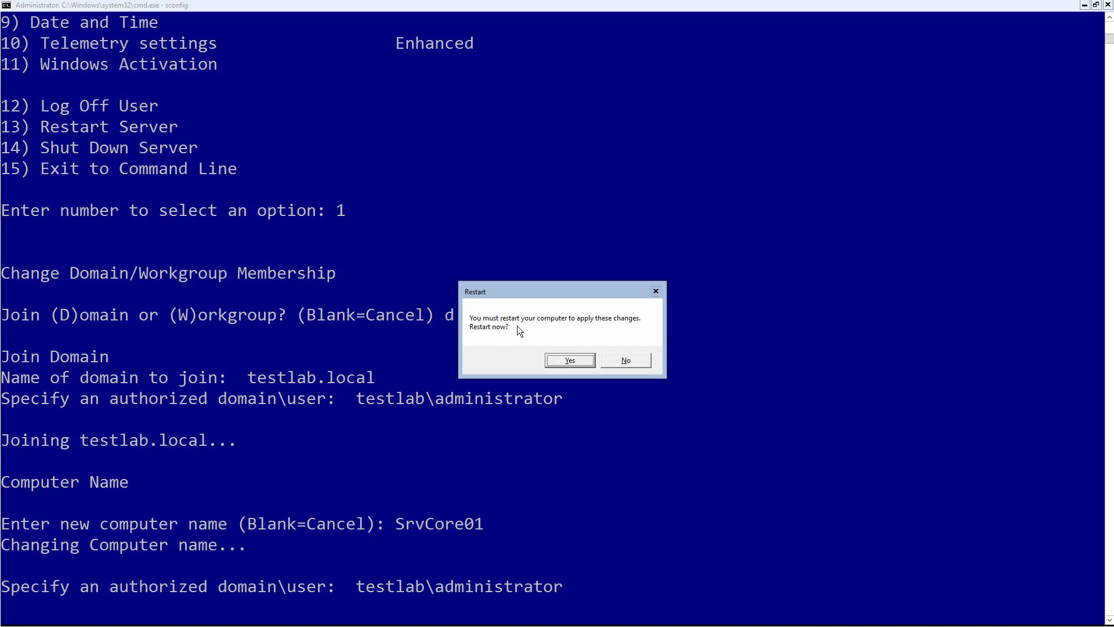
left_click(570, 360)
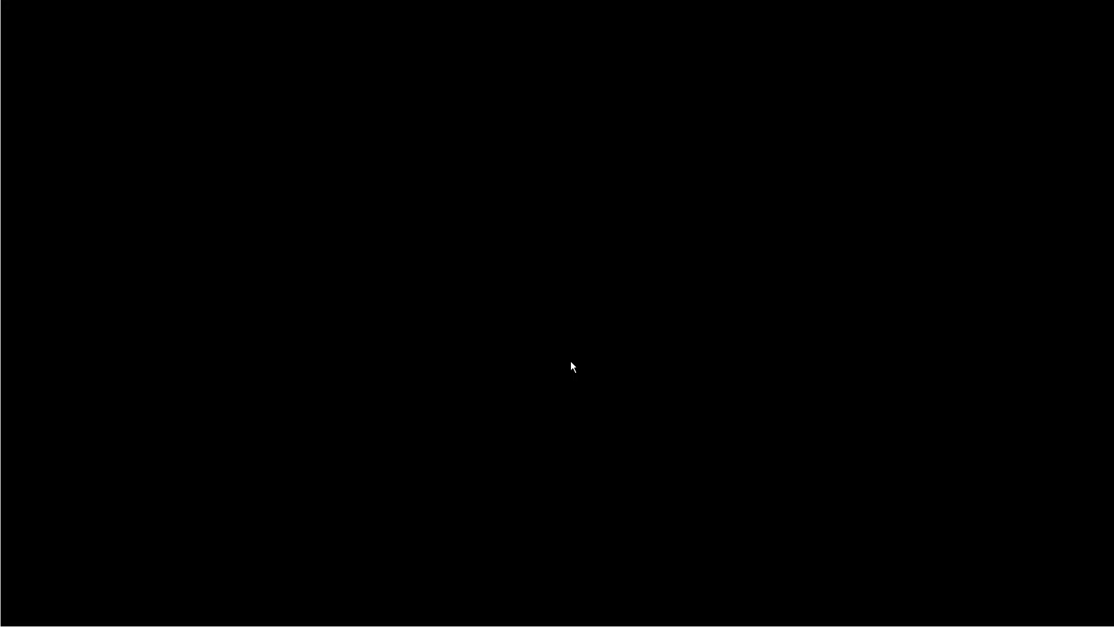
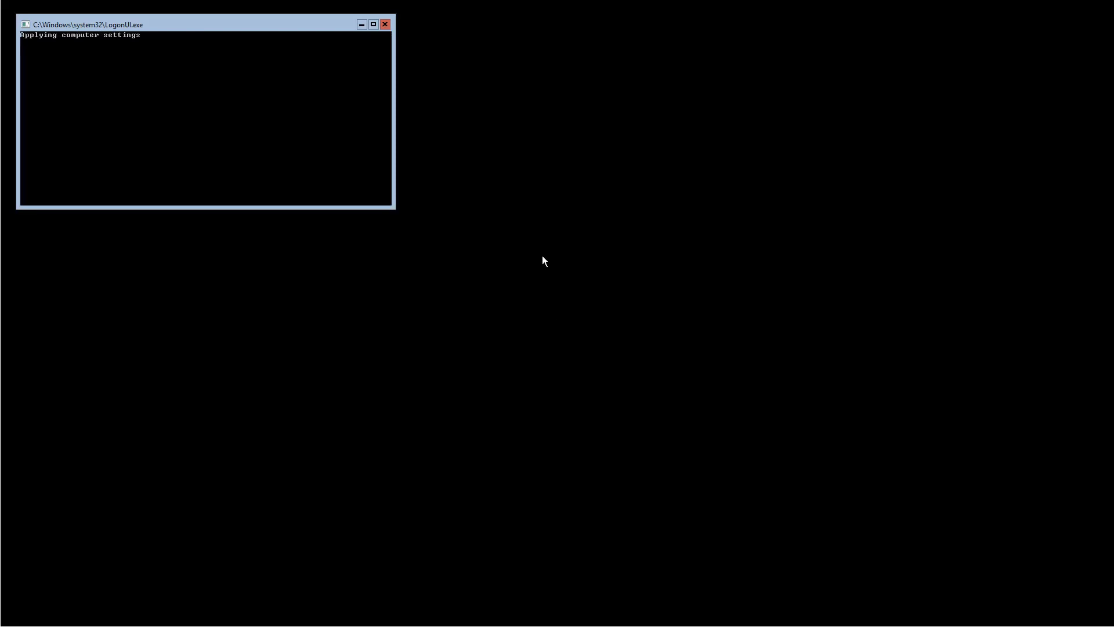
Centre the logon console and unlock it with Ctrl+Alt+Del to get the Administrator password prompt
left_click_drag(208, 24, 551, 167)
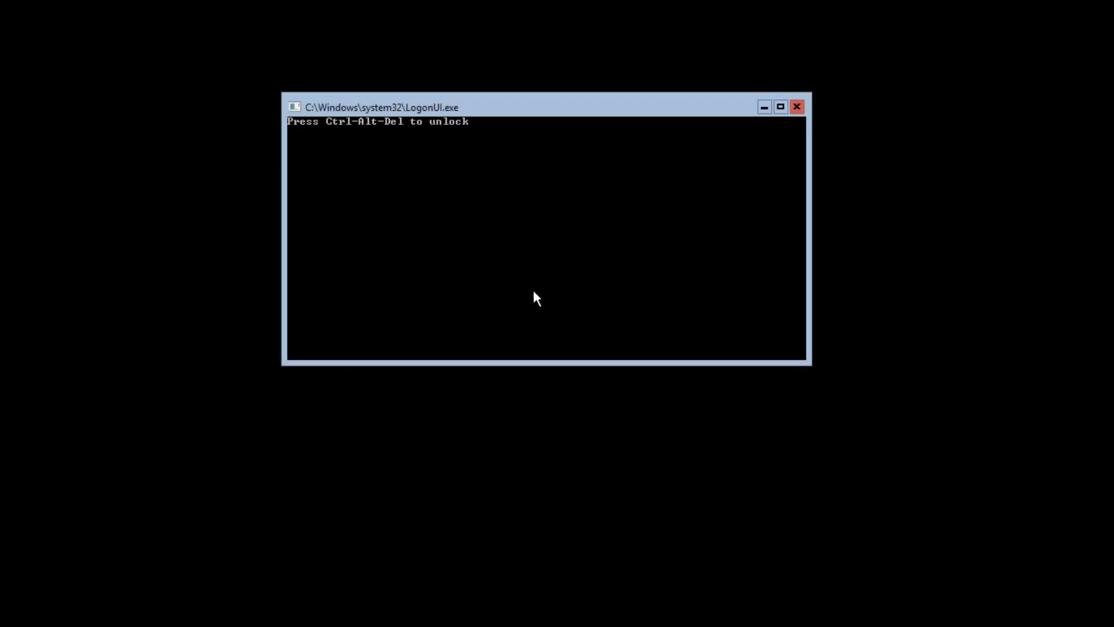
key("ctrl+alt+Delete")
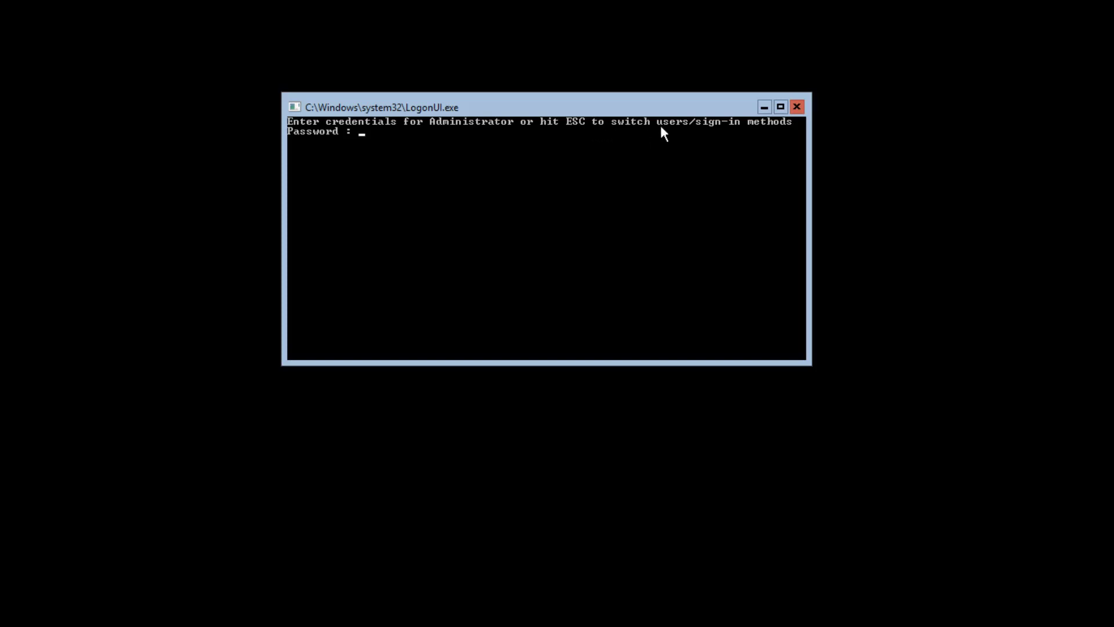
Back out to the user list and choose Other user for an empty TESTLAB credential prompt
key("Escape")
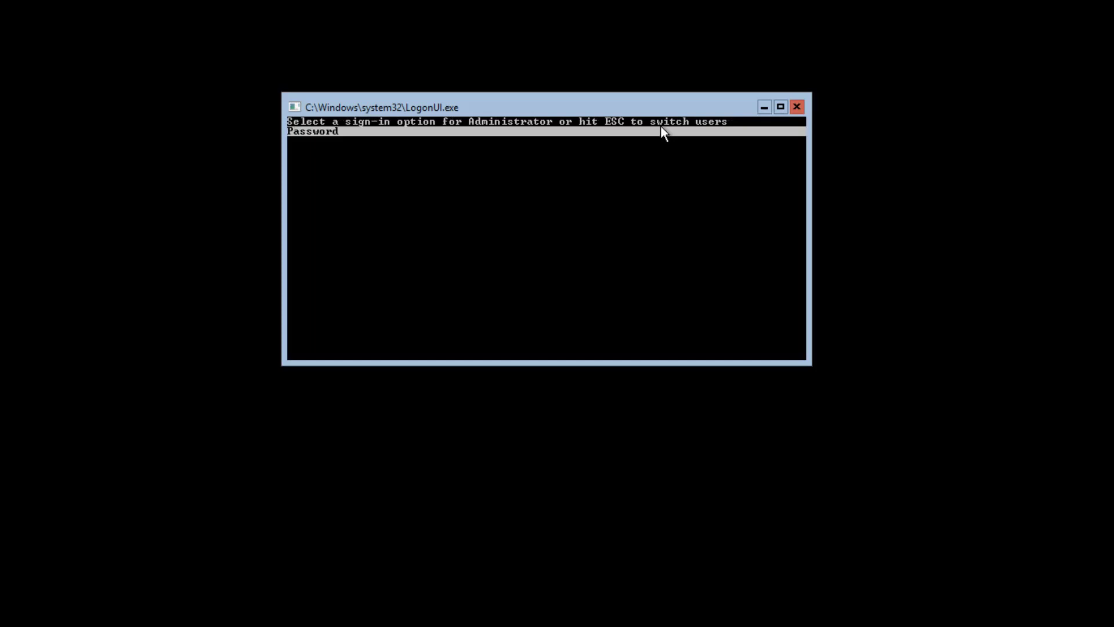
key("Escape")
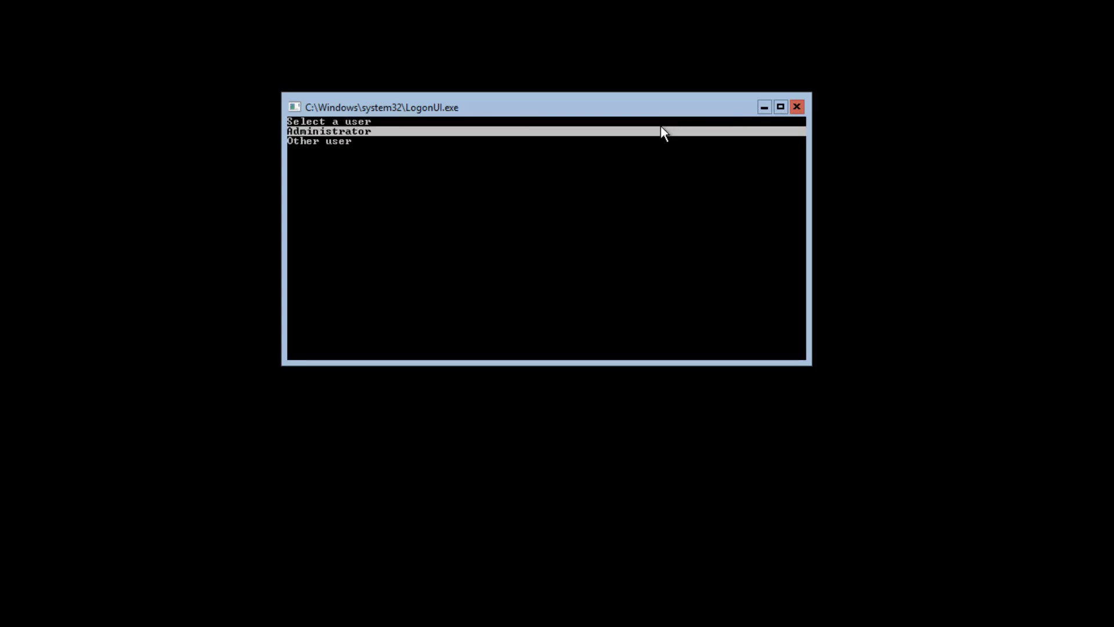
key("Down")
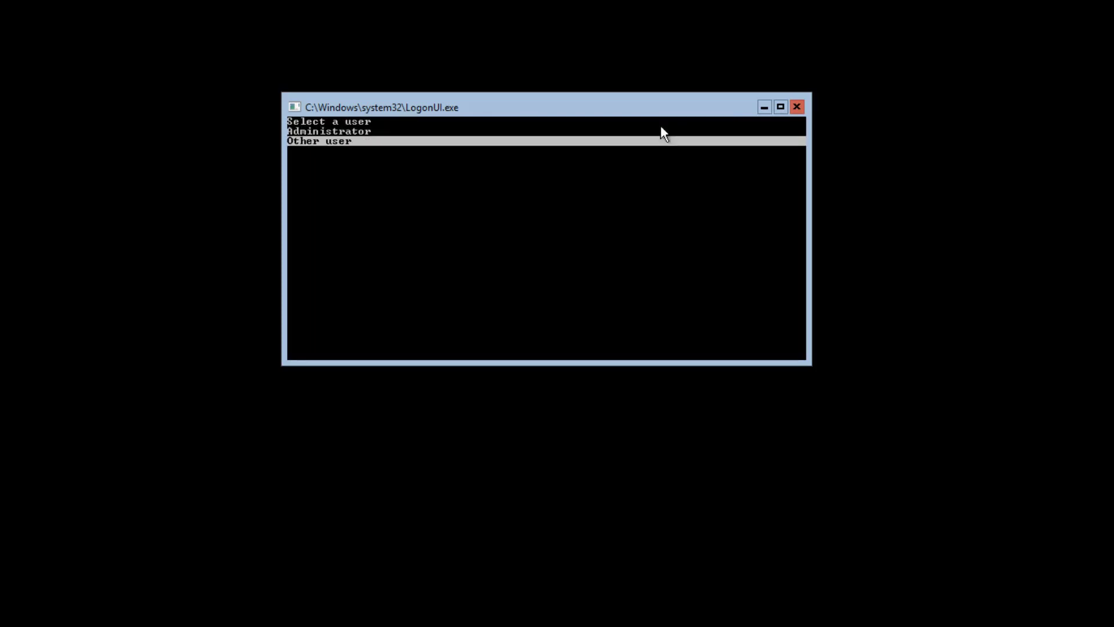
key("Up")
key("Down")
key("Up")
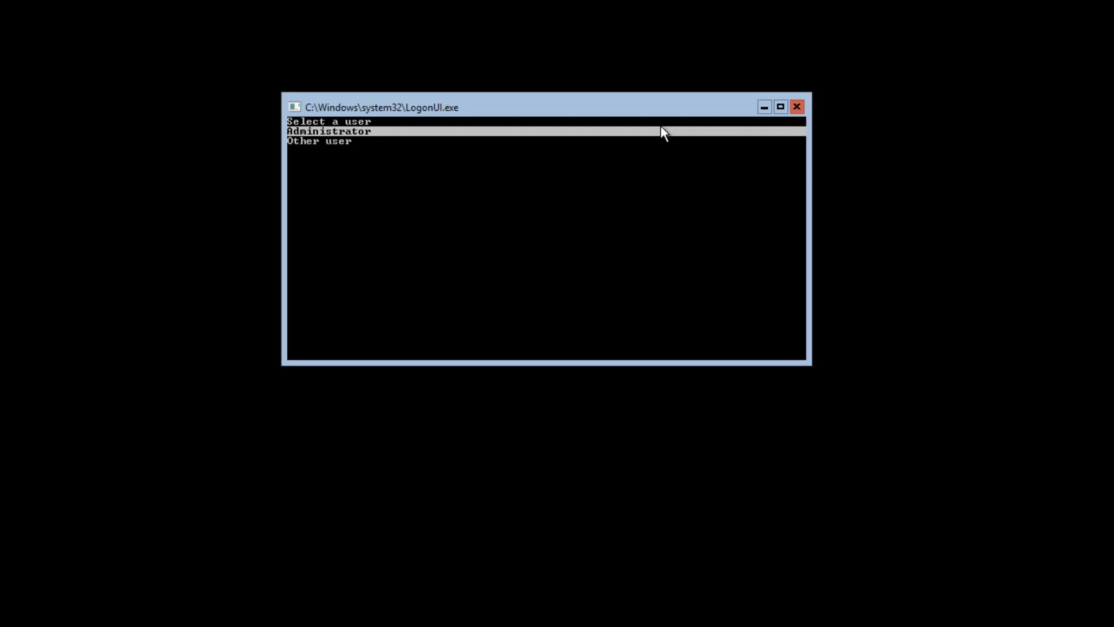
key("Down")
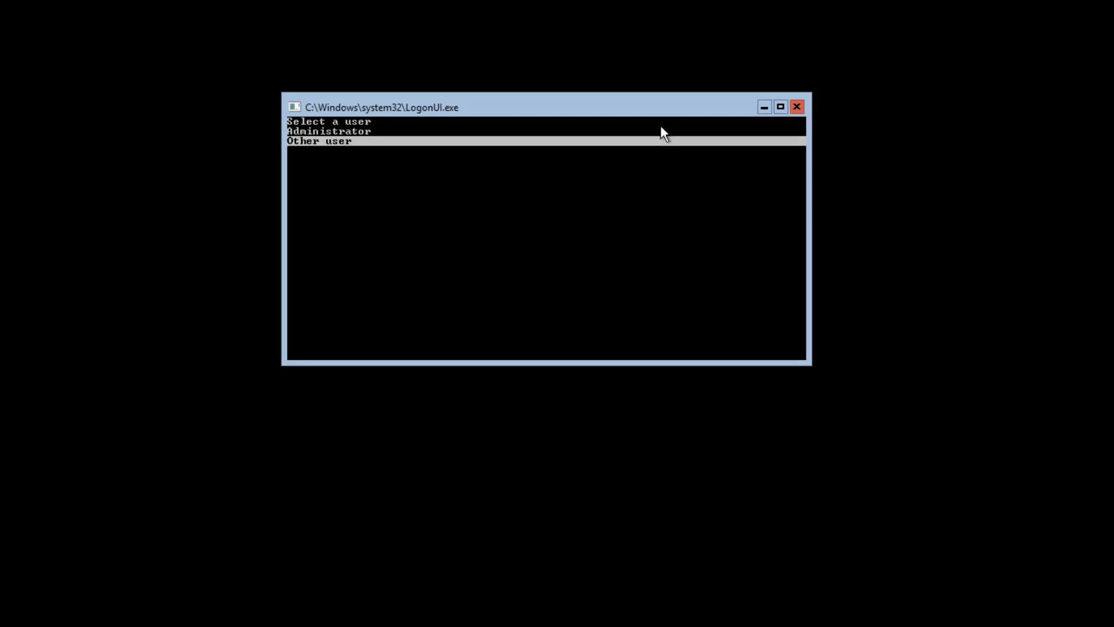
key("Return")
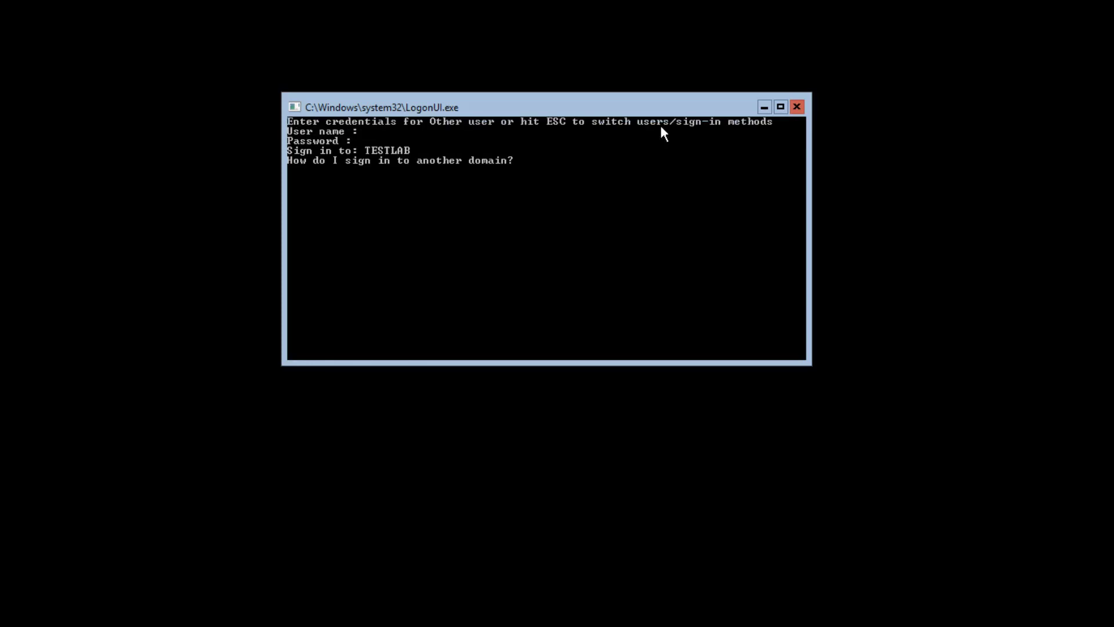
Enter the test user's name and account password and submit them to sign in to TESTLAB
type("testuser1")
type("**********")
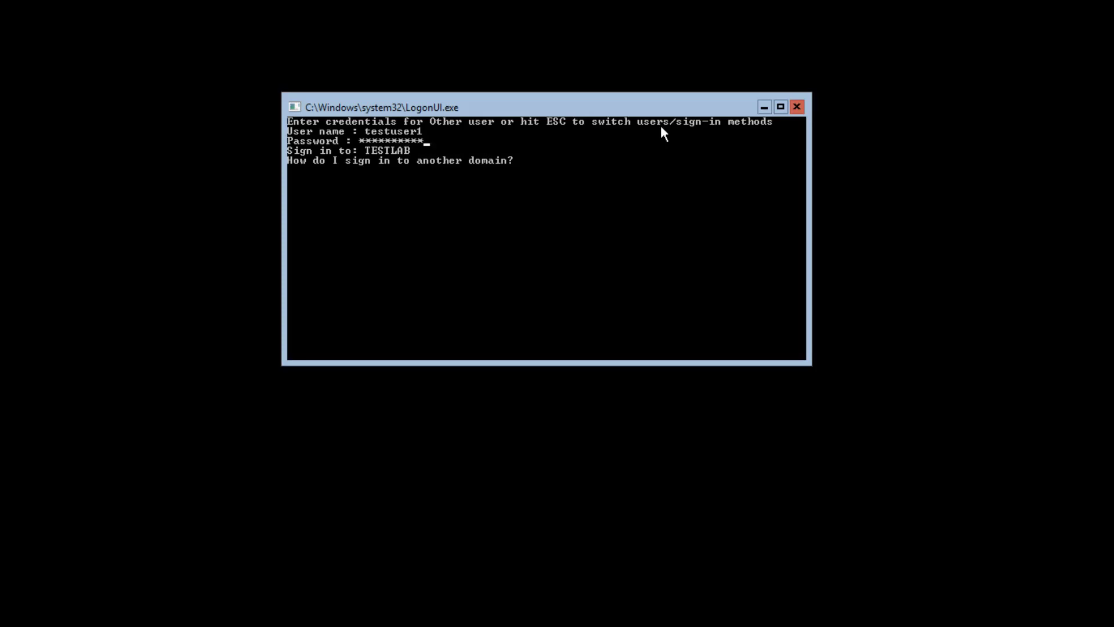
key("Return")
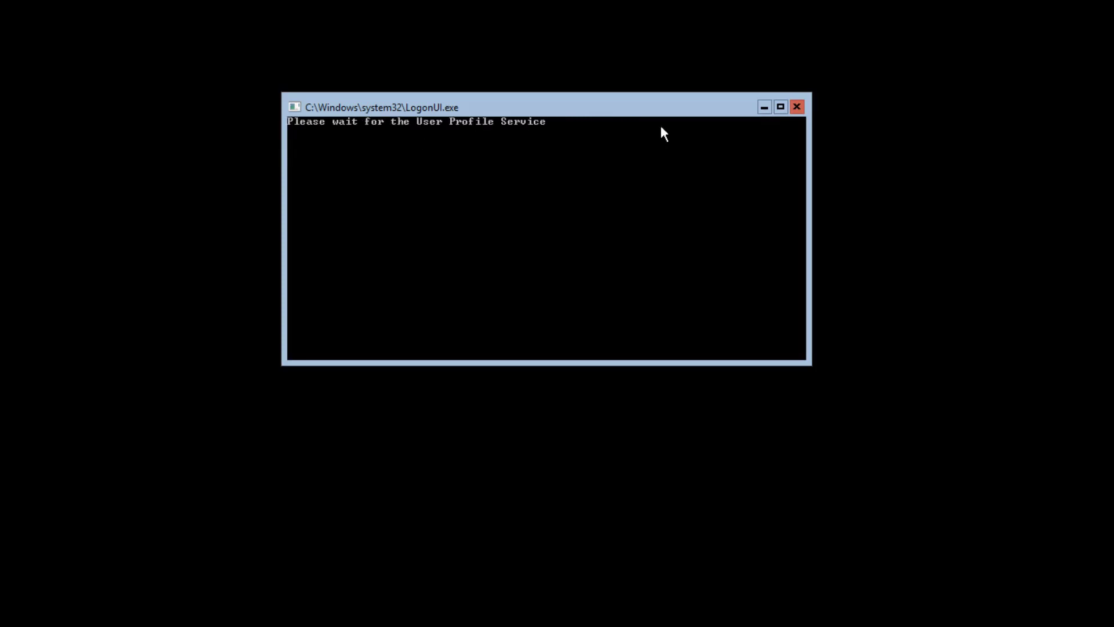